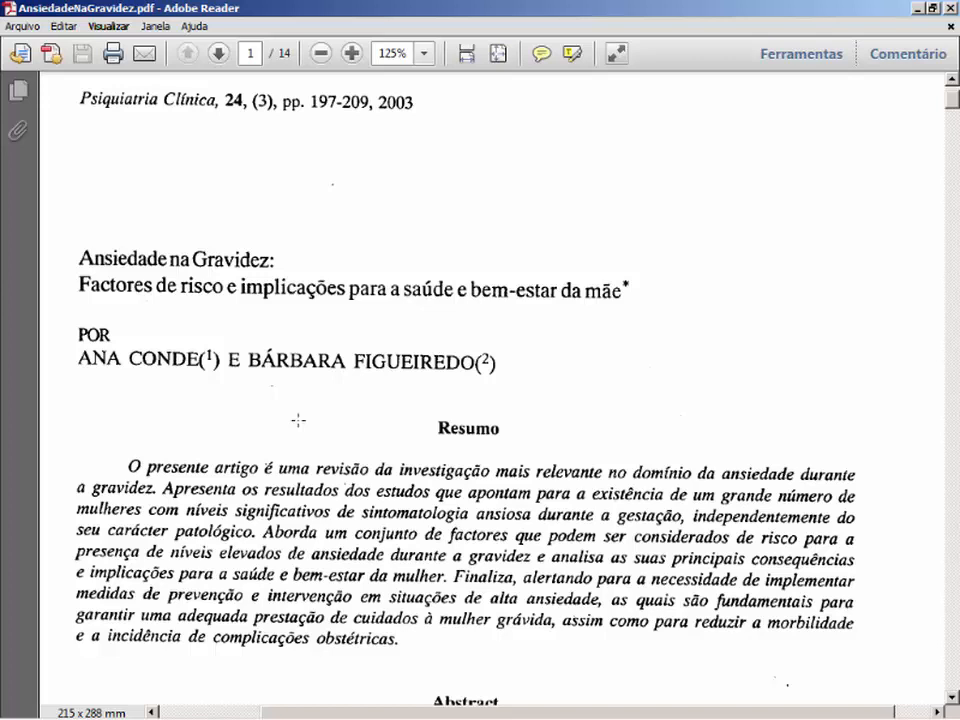
Compare the Word summary template with the article PDF and read section 3 on risk factors for high anxiety in pregnancy
key("alt+Tab")
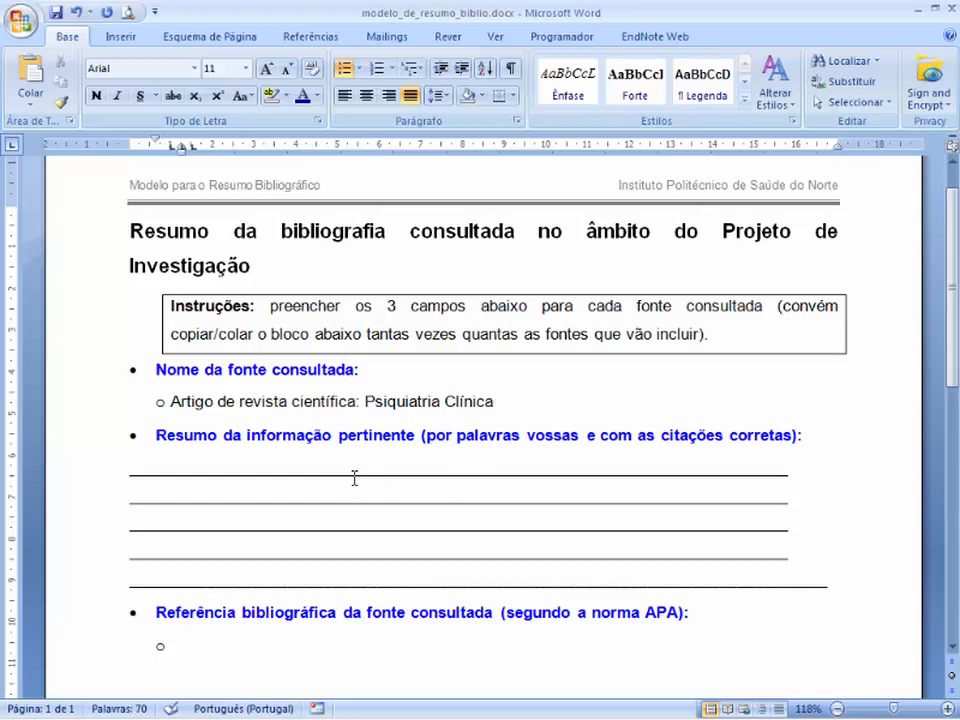
key("alt+Tab")
scroll(424, 411, "down", 20)
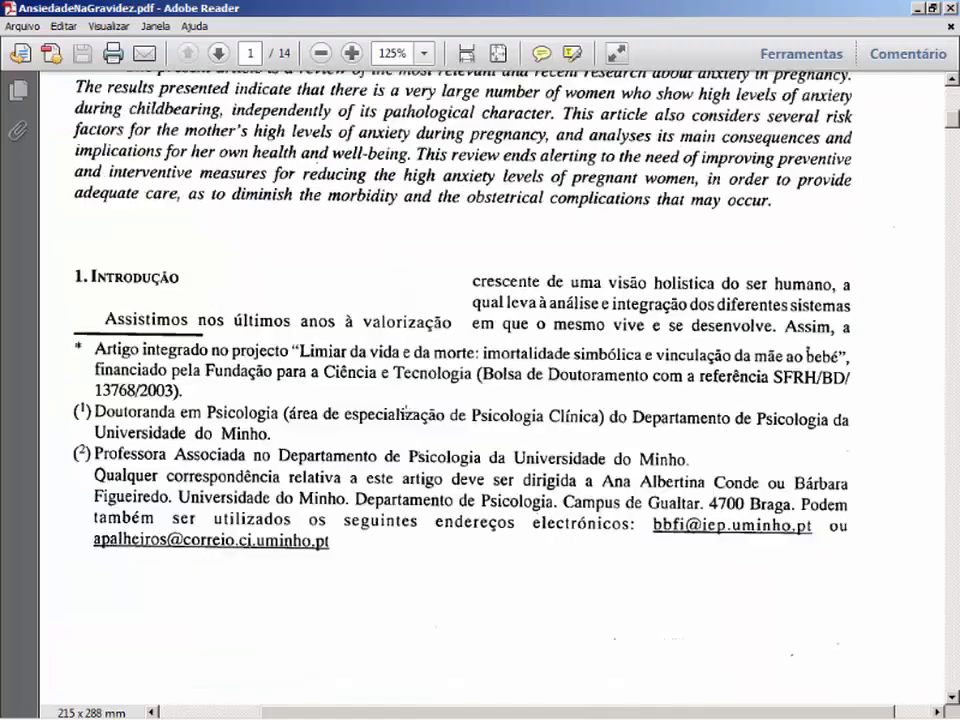
scroll(412, 421, "down", 20)
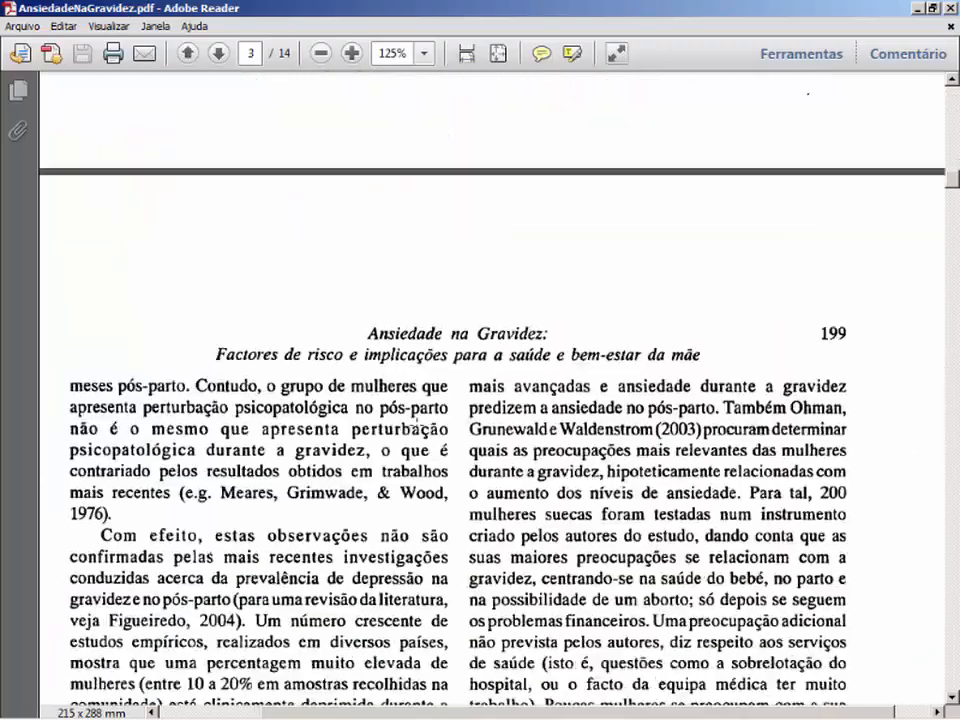
scroll(415, 425, "down", 20)
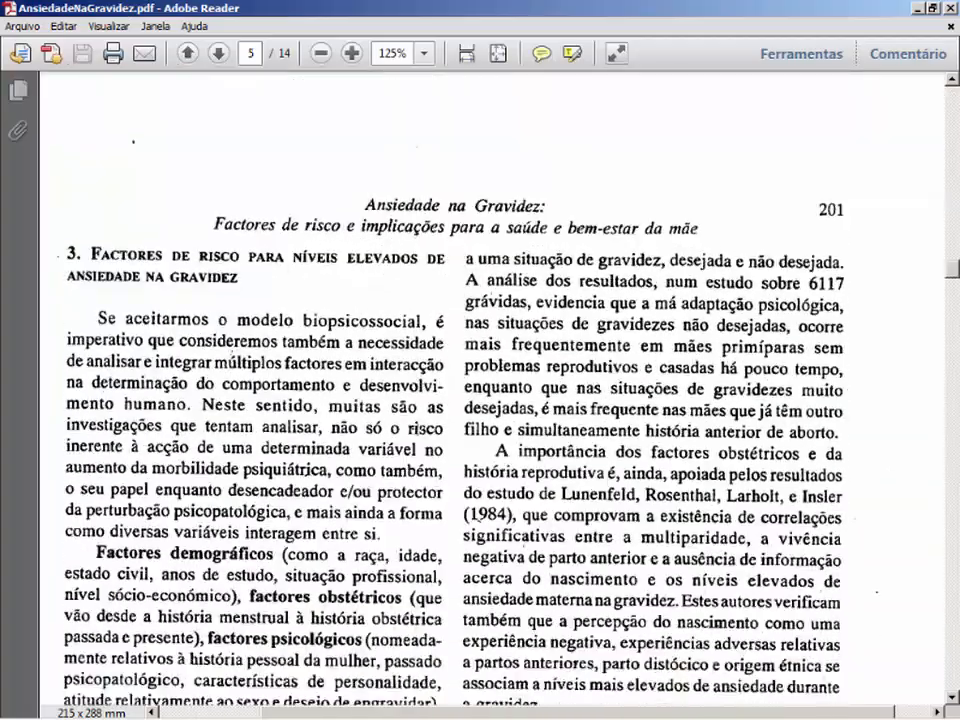
scroll(415, 425, "down", 5)
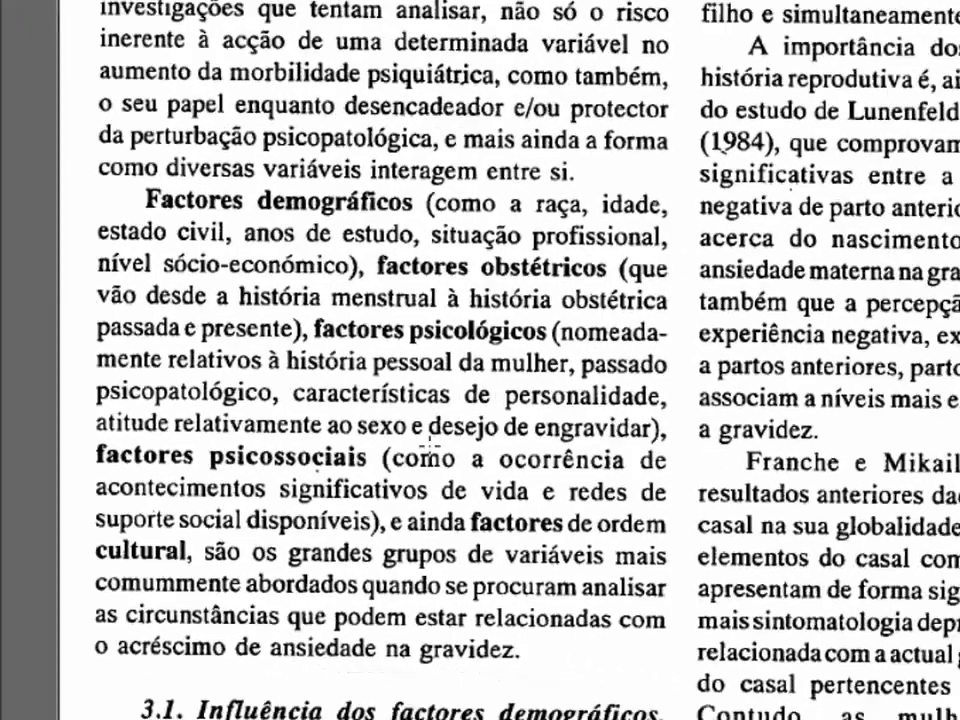
In the Word summary, replace the bracketed text of the "Resumo da informação pertinente" heading with "fatores que influenciam a ansiedade pré-natal"
key("alt+Tab")
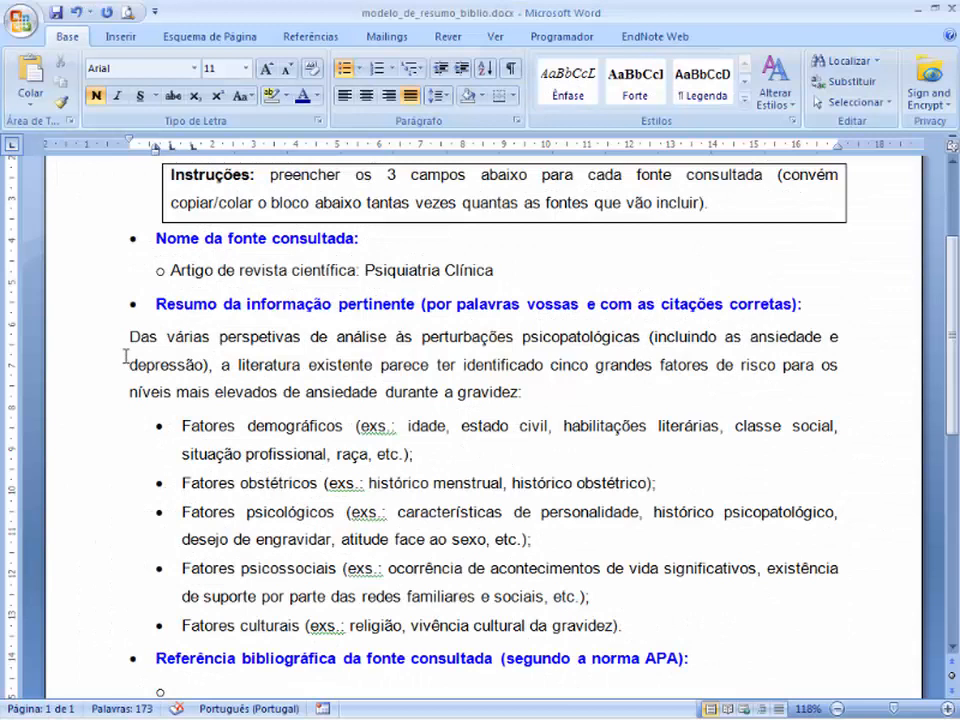
left_click_drag(129, 336, 562, 588)
left_click(619, 597)
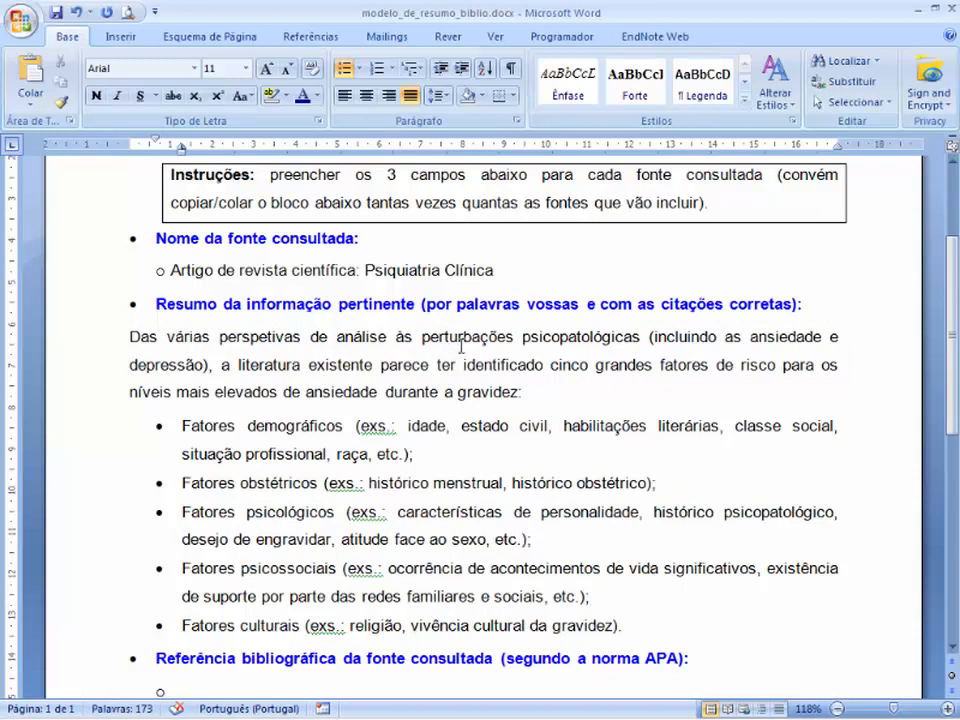
left_click_drag(428, 303, 797, 303)
type("fatores que influenciam a ansiedade pré-natal")
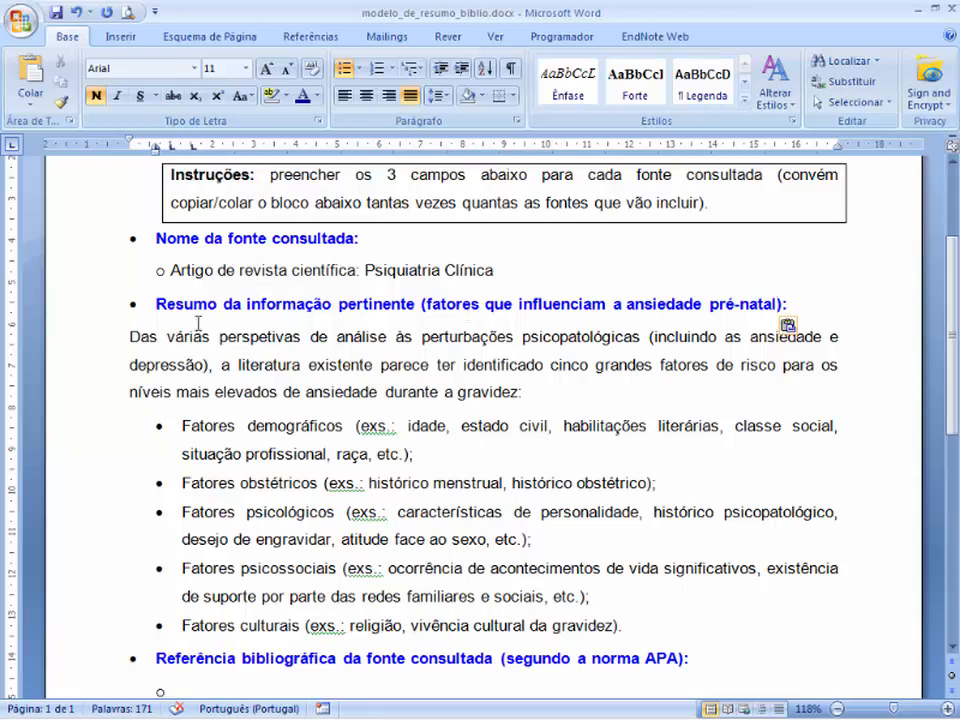
Insert a space between "gravidez" and the colon ending the summary's introductory paragraph, leaving the cursor there for the citation
left_click(131, 335)
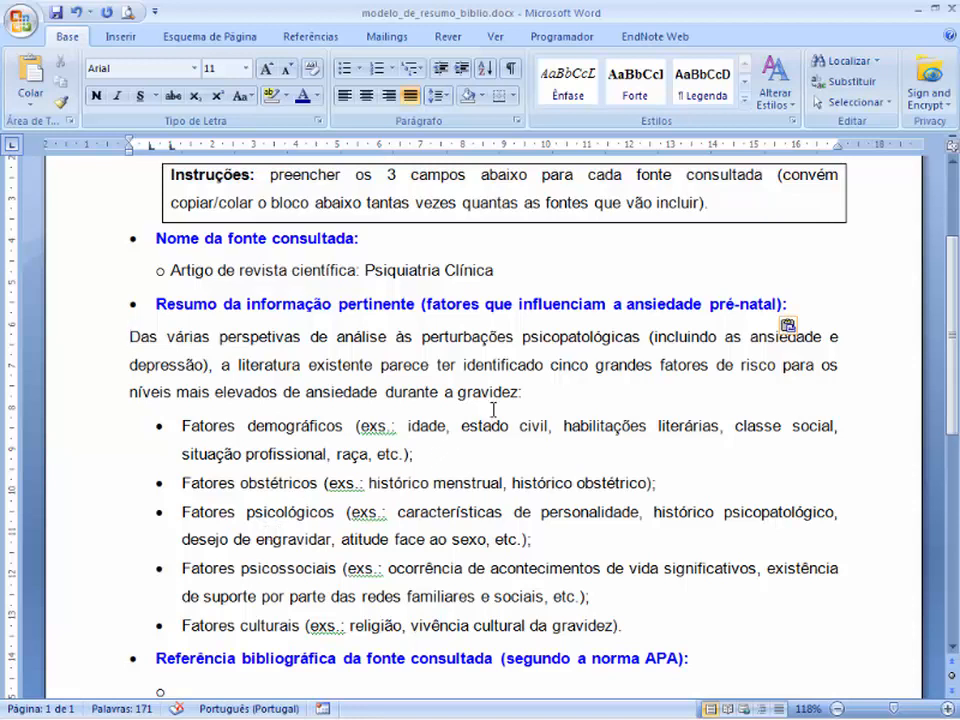
left_click(519, 390)
type(":")
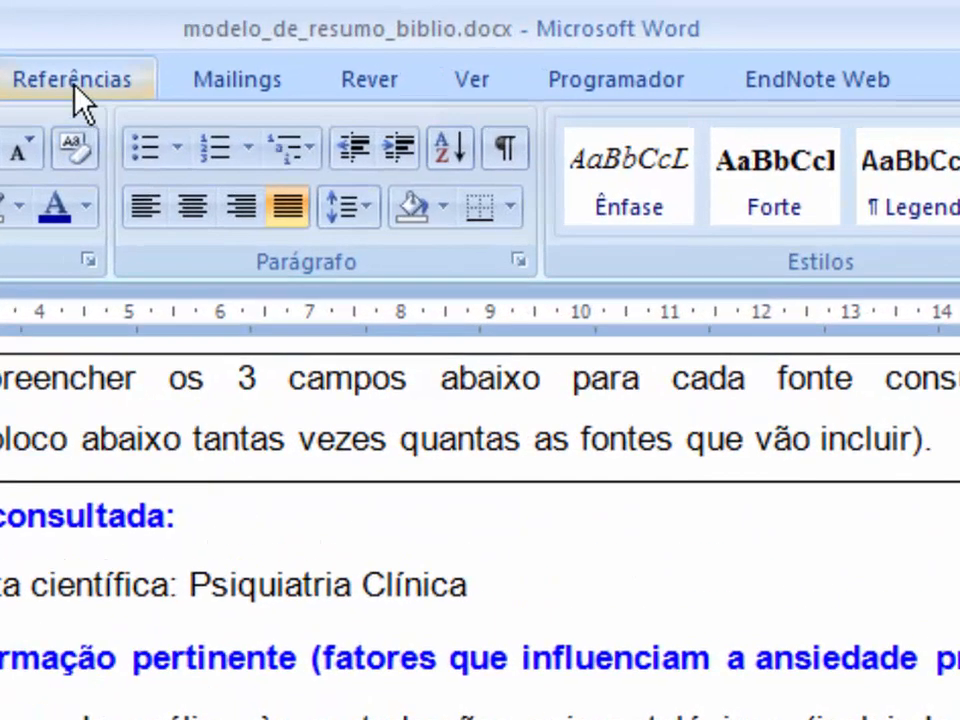
Review the citation styles available for the document without changing the selected APA Sixth Edition
left_click(193, 60)
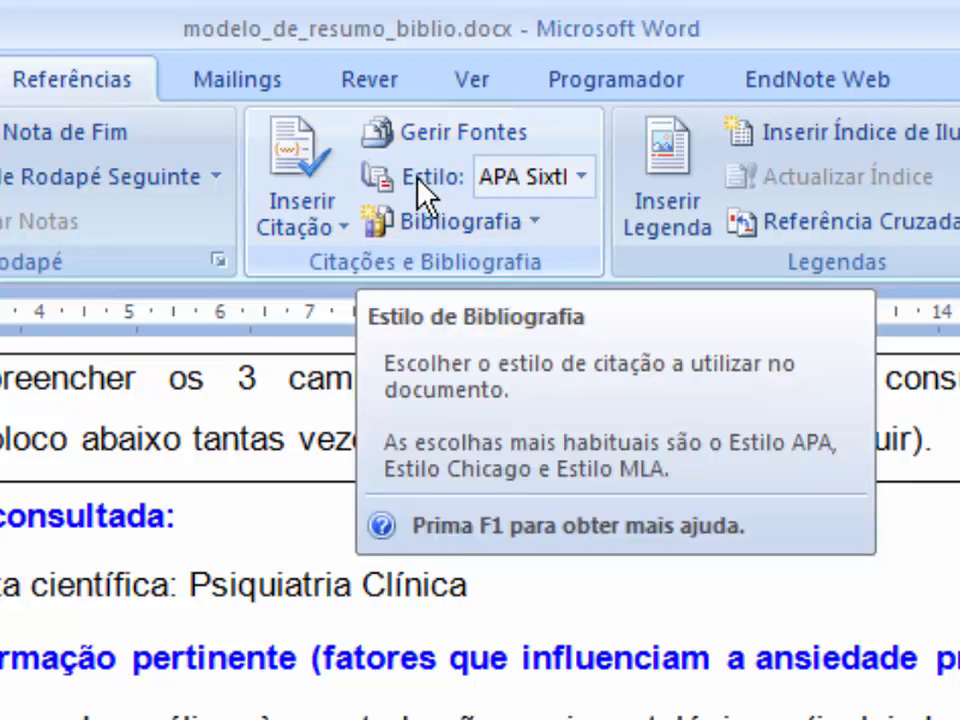
left_click(579, 178)
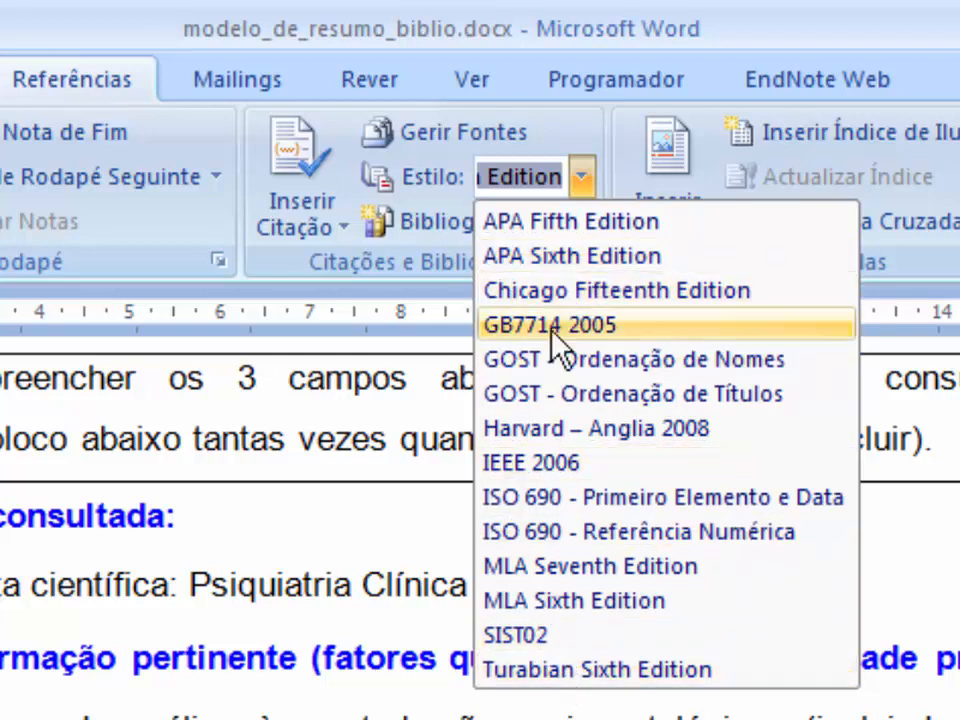
left_click(446, 187)
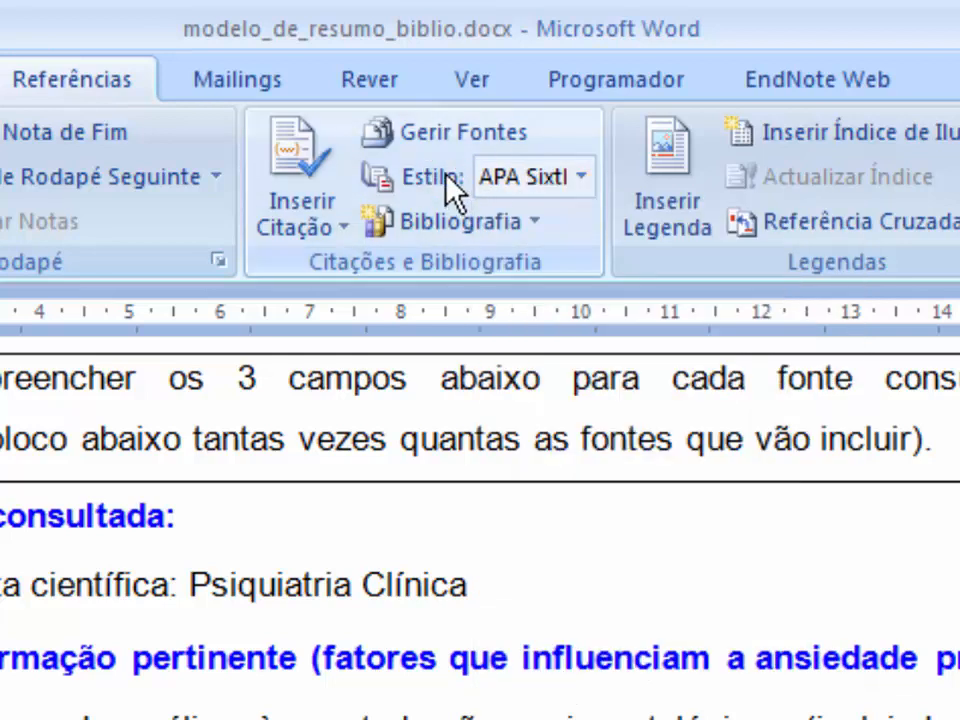
Start a new source for a citation after "gravidez", browse the source types and choose Artigo de Periódico
left_click(312, 230)
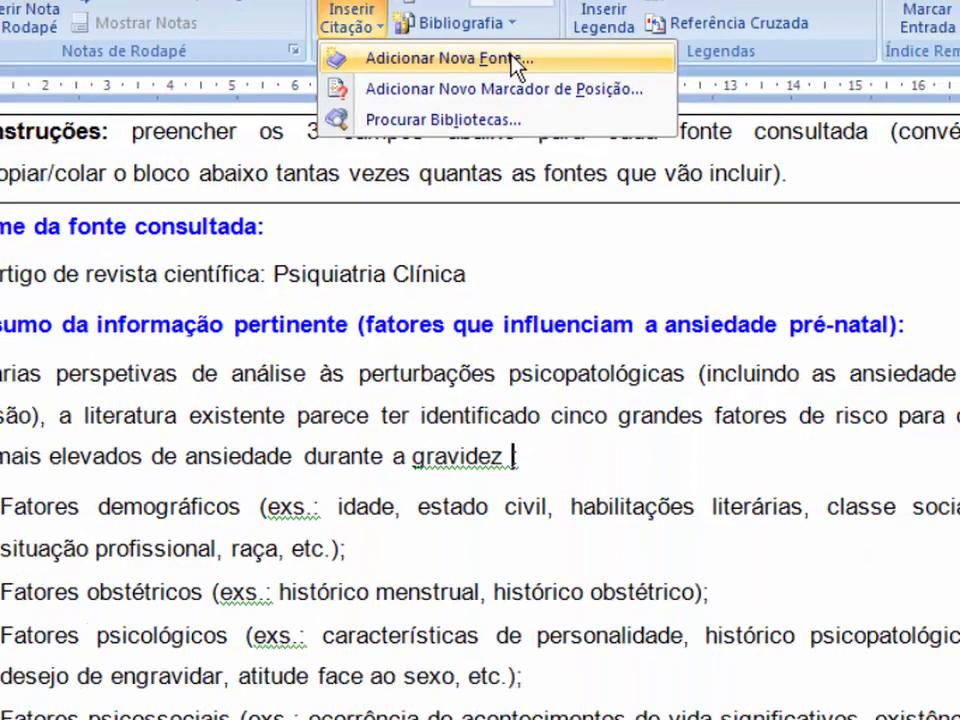
left_click(466, 196)
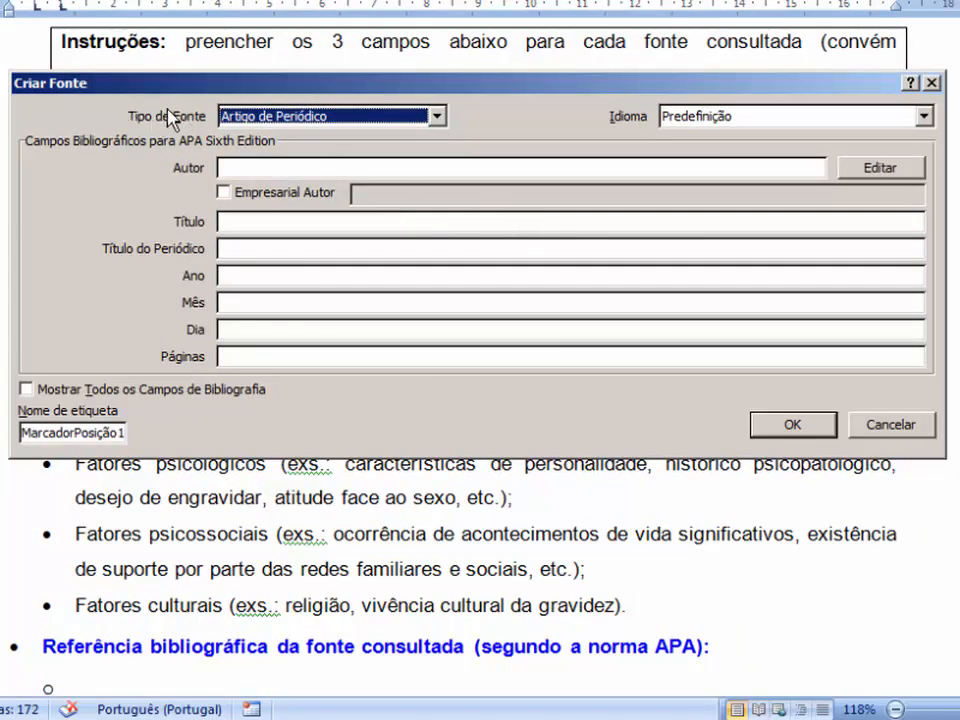
left_click(437, 117)
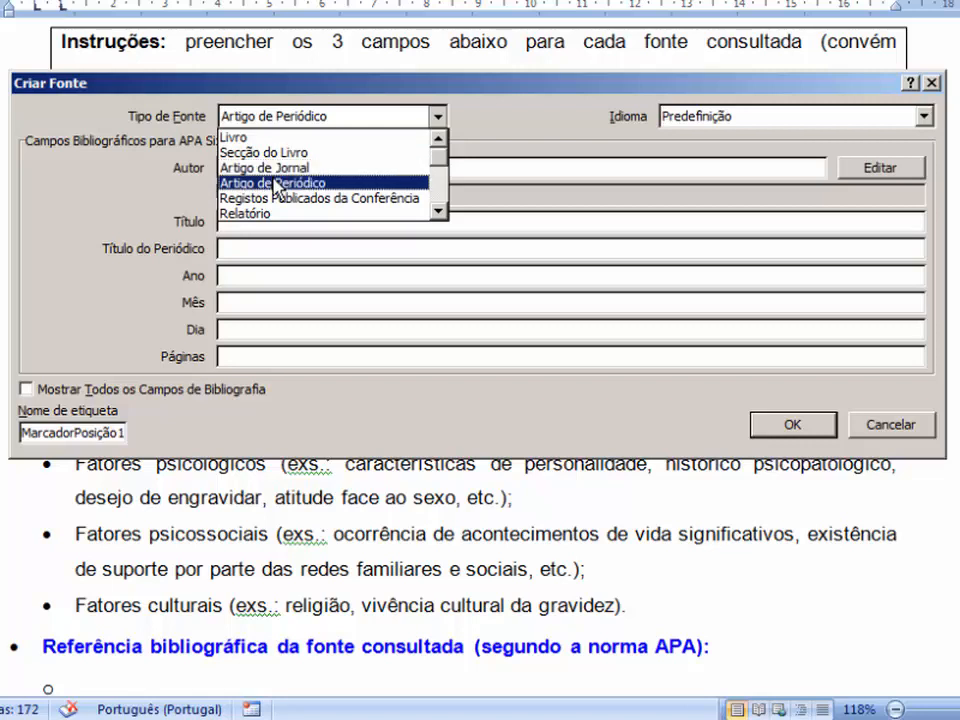
left_click(438, 211)
left_click(438, 211)
left_click(437, 210)
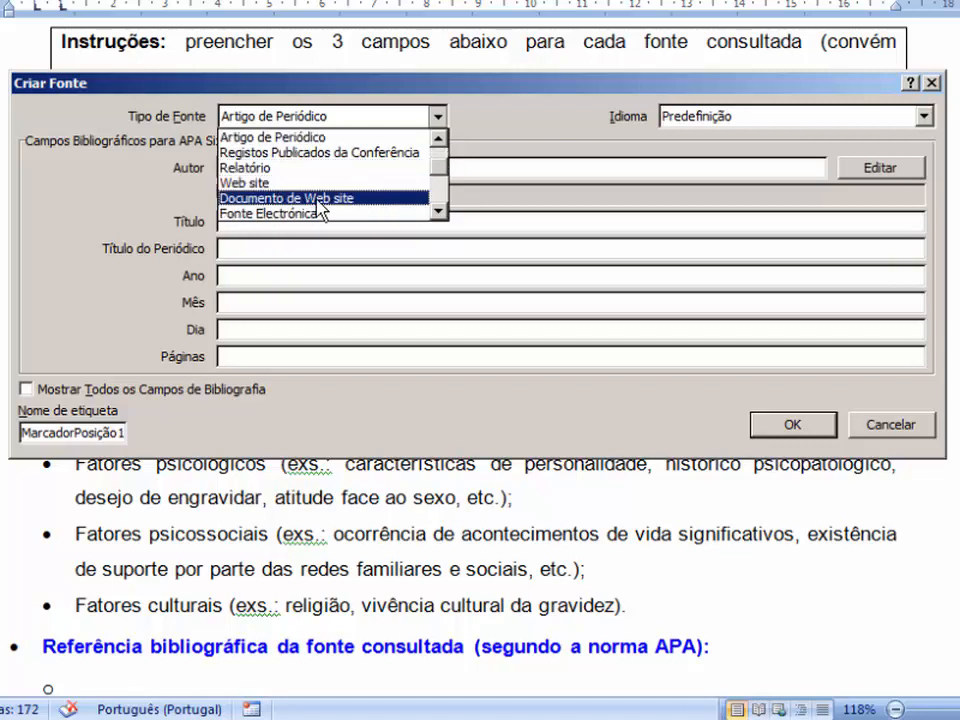
left_click(438, 212)
left_click(438, 212)
left_click(438, 212)
left_click(438, 212)
left_click(438, 212)
left_click(438, 212)
left_click(438, 212)
left_click(438, 212)
left_click_drag(437, 206, 446, 165)
left_click(326, 184)
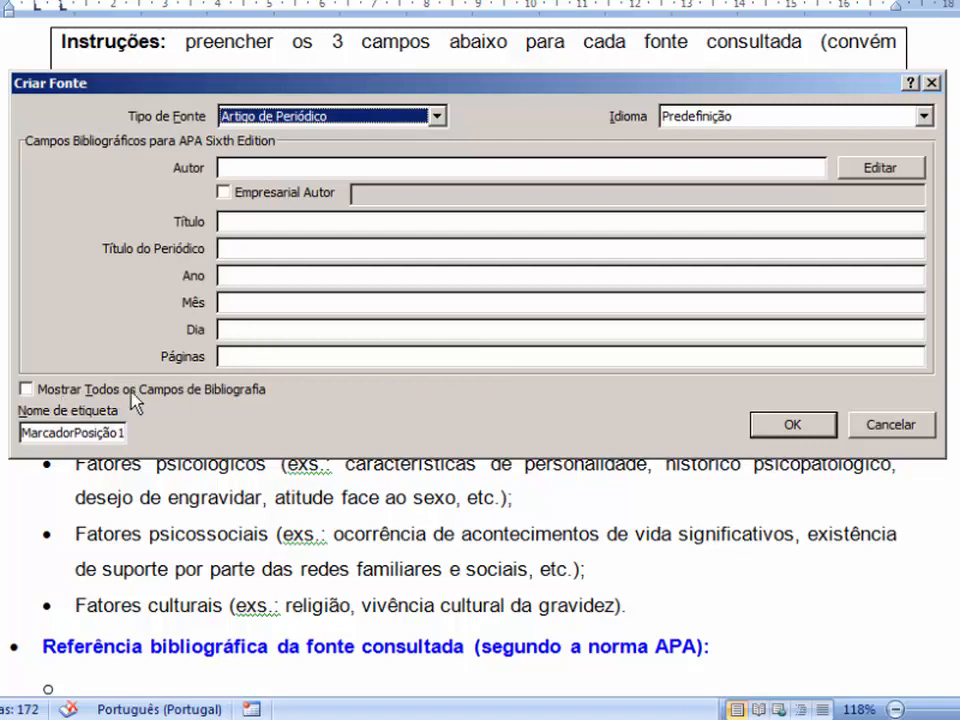
Show all bibliography fields for the new source and look through the complete list
left_click(30, 390)
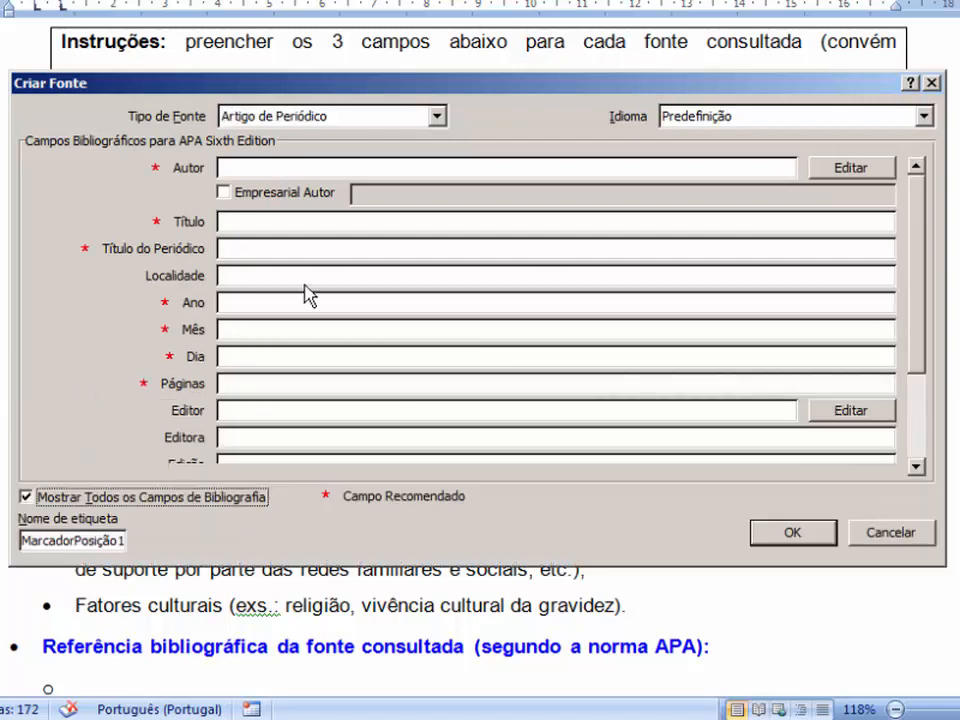
left_click_drag(921, 328, 921, 411)
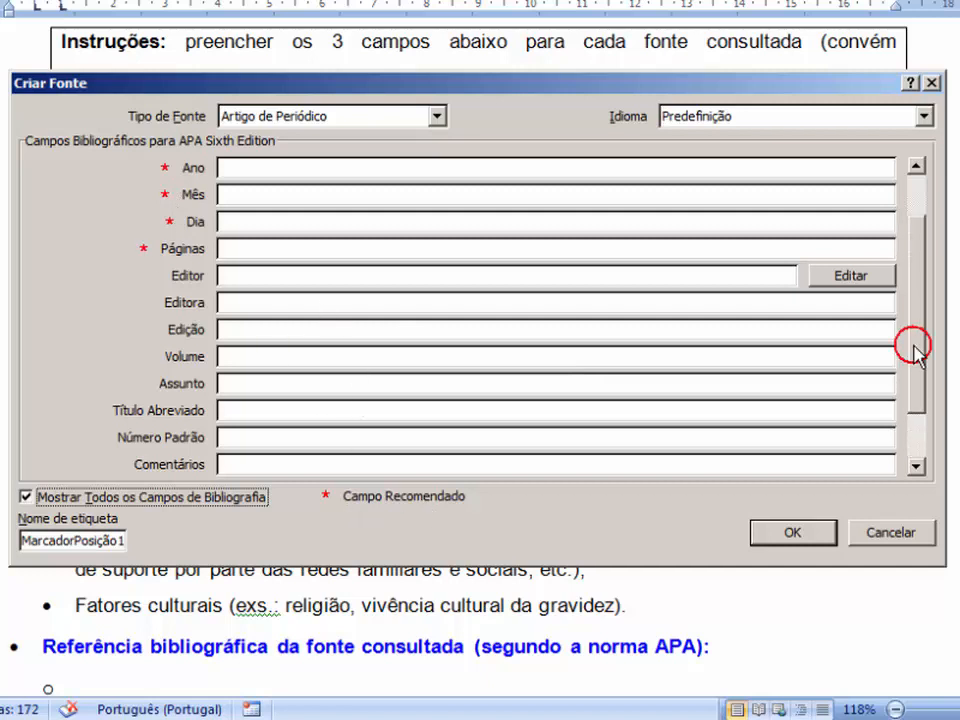
left_click_drag(913, 347, 913, 175)
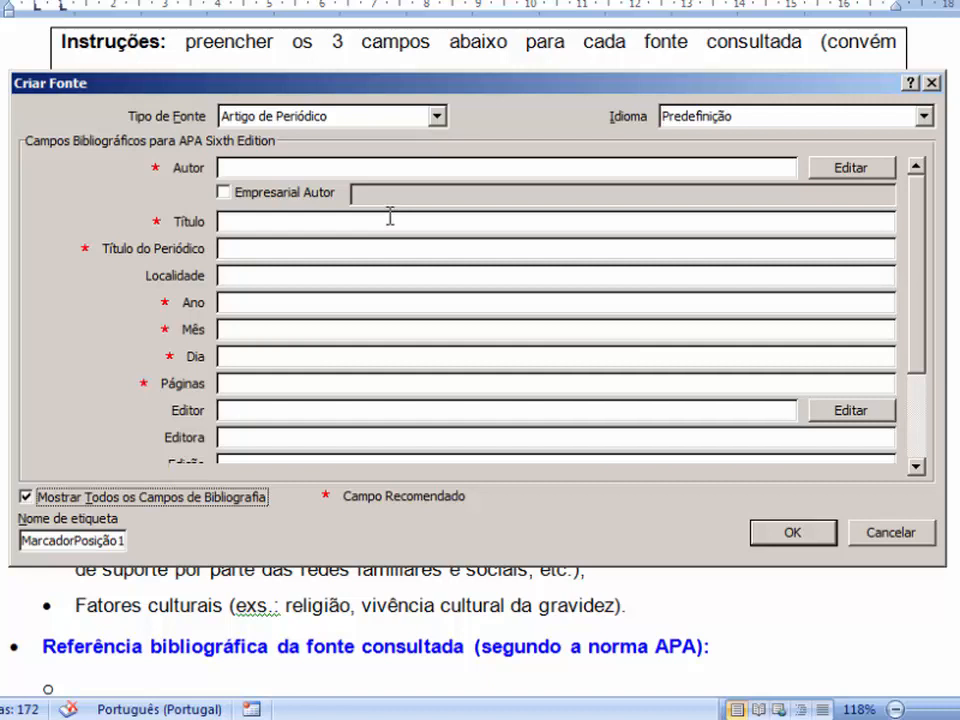
Add the article's two authors to the source, entering each author's last and first name separately
left_click(262, 163)
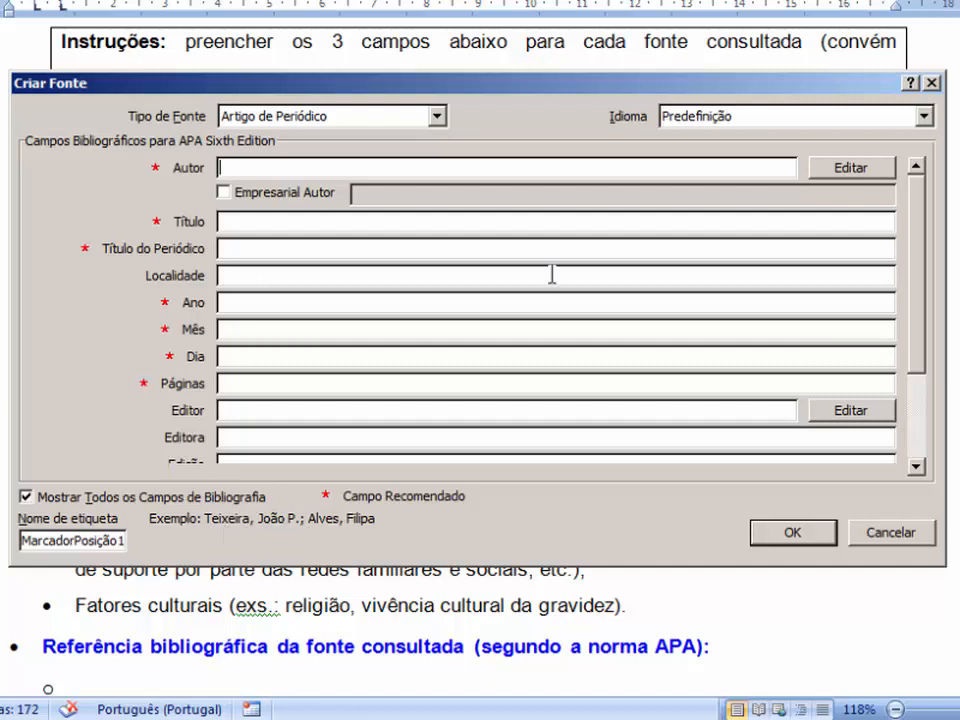
left_click(850, 168)
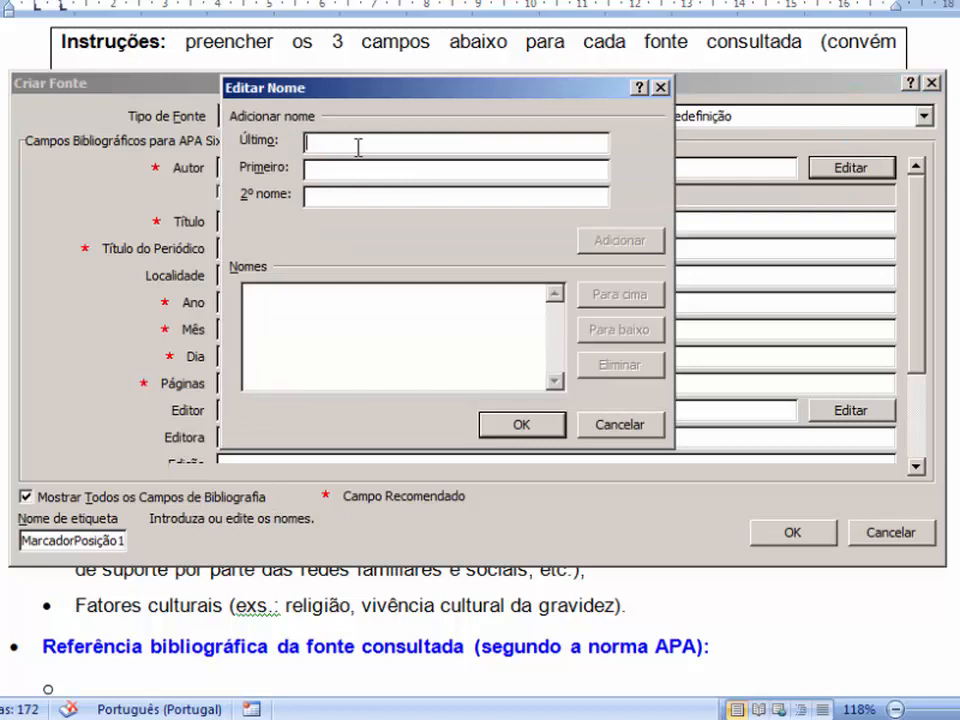
type("Conde")
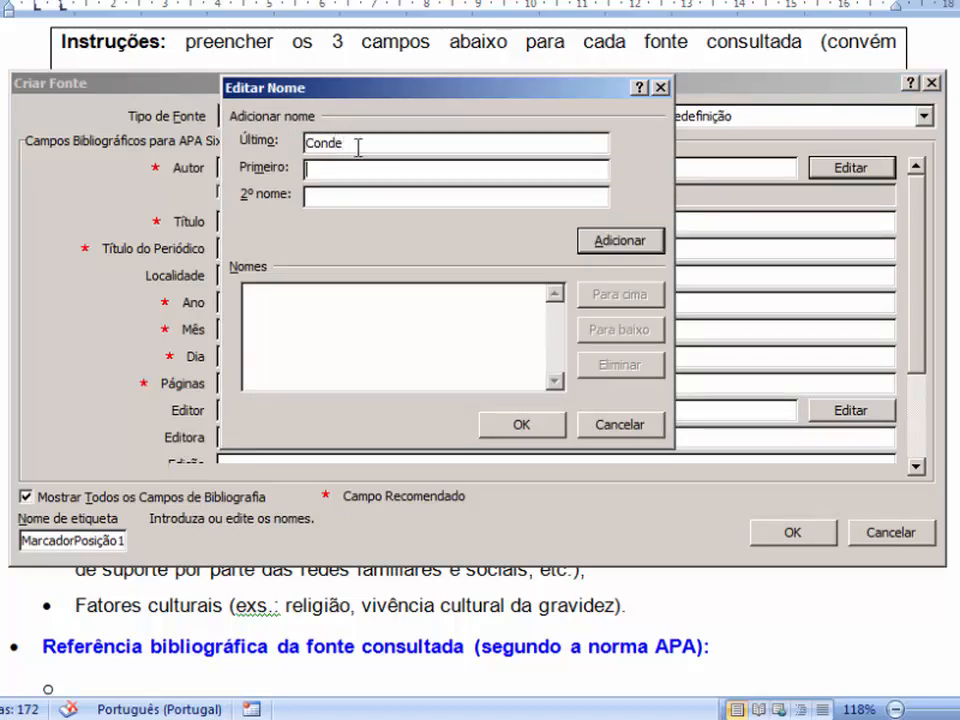
key("Return")
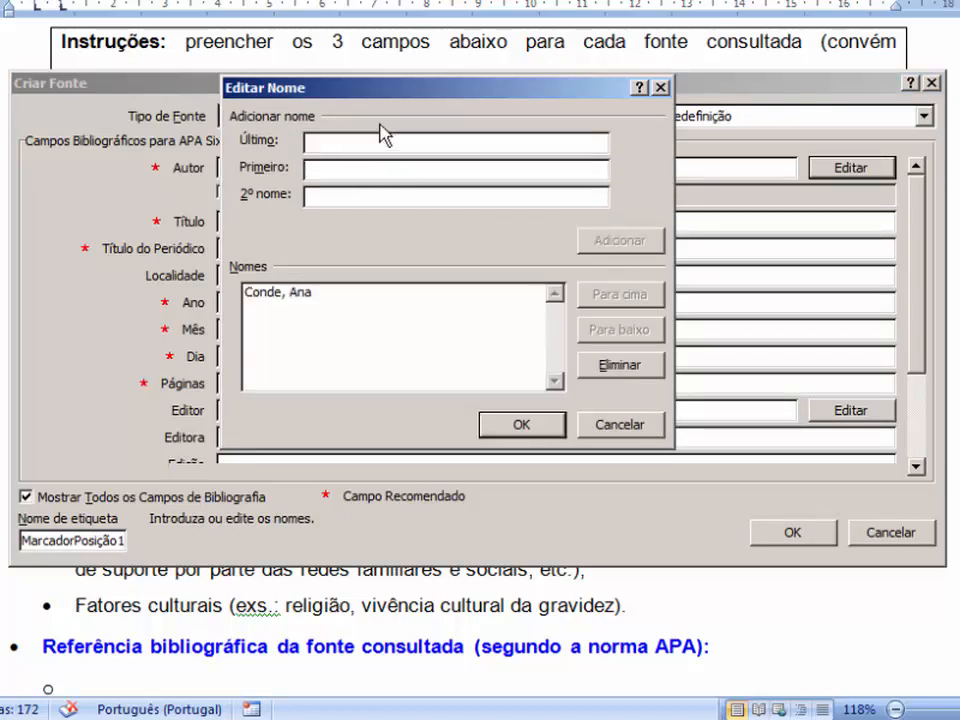
type("FigueiredBárbar")
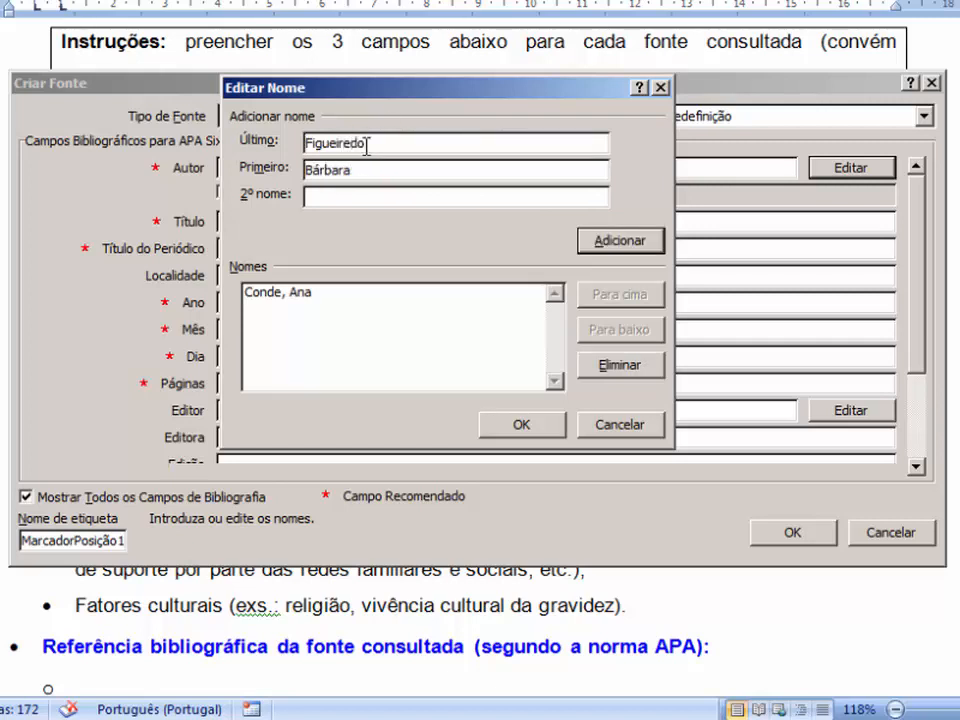
left_click(617, 245)
left_click(519, 424)
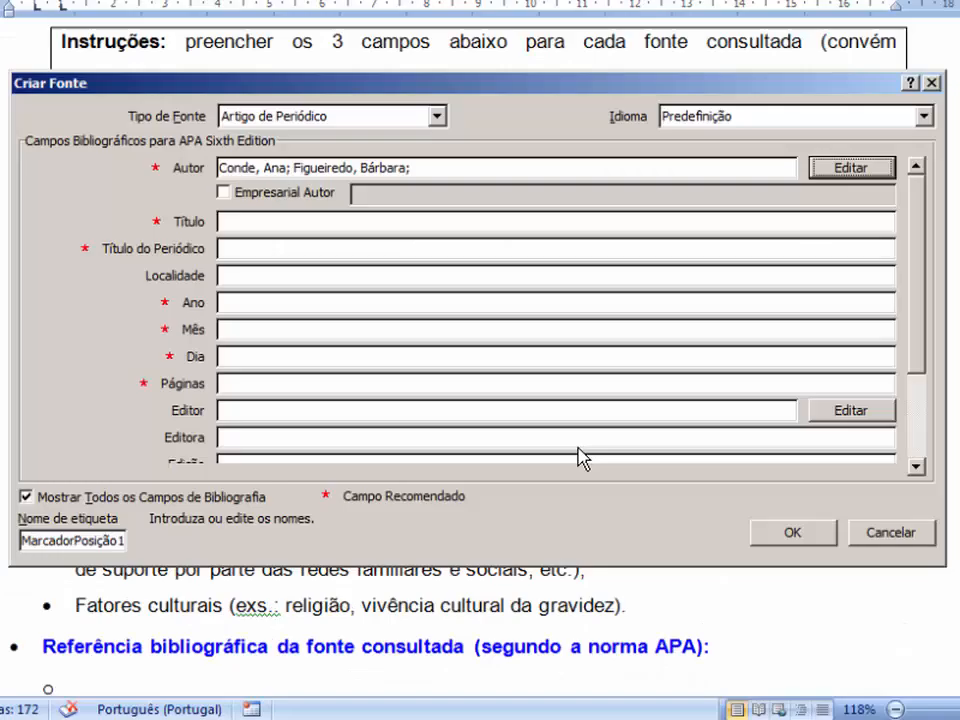
Set the source title to "Ansiedade na Gravidez: Fatores de risco e implicações para a saúde e bem-estar da mãe" and the journal title to "Psiquiatria Clínica"
key("Tab")
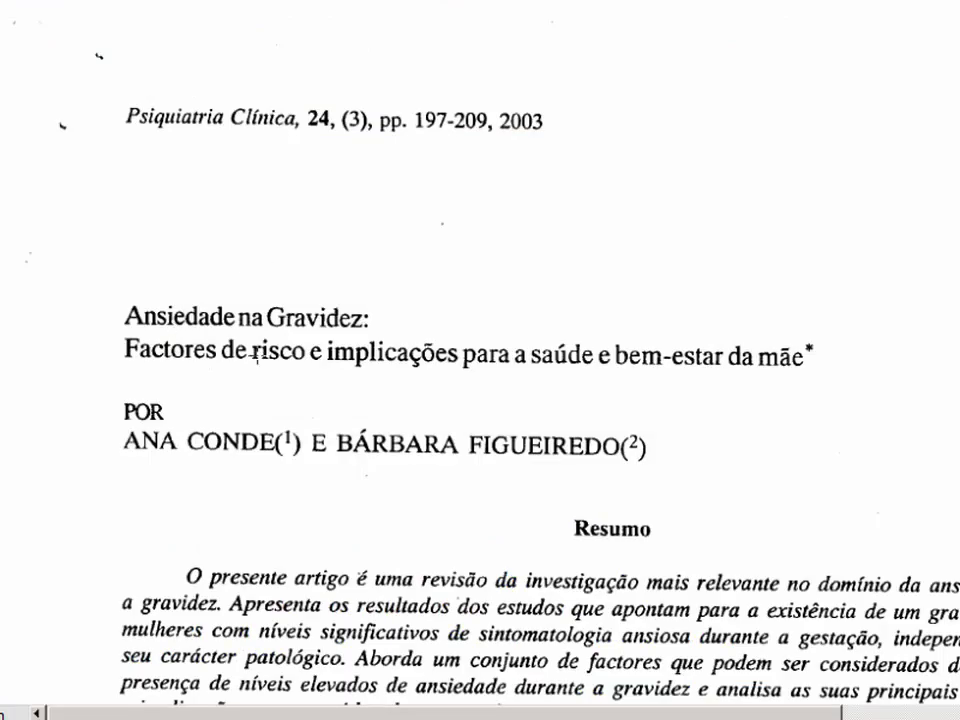
key("alt+Tab")
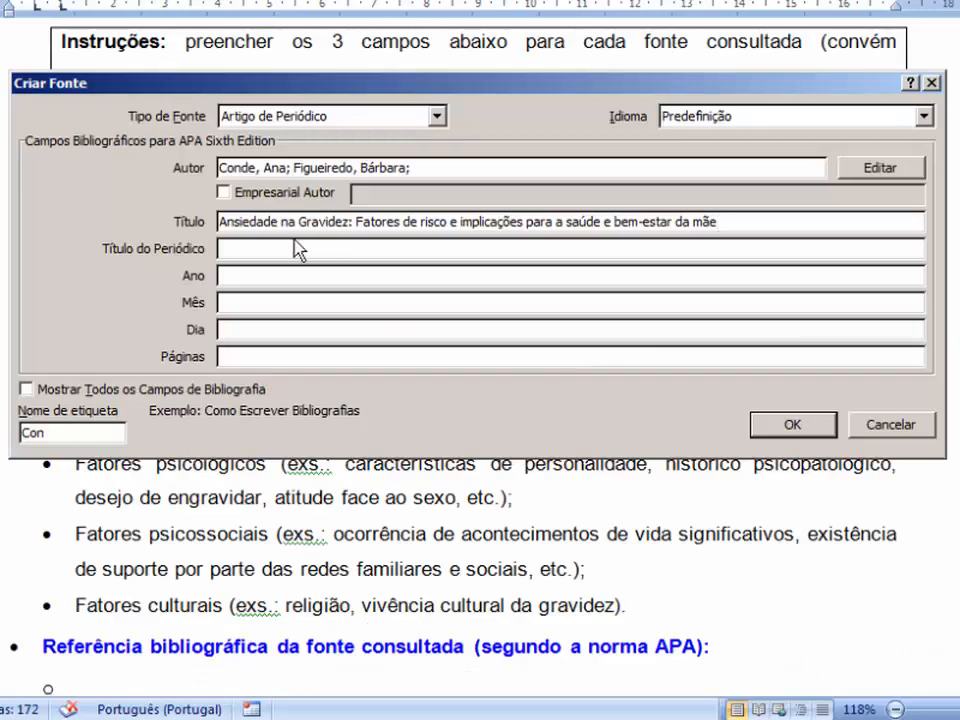
key("alt+Tab")
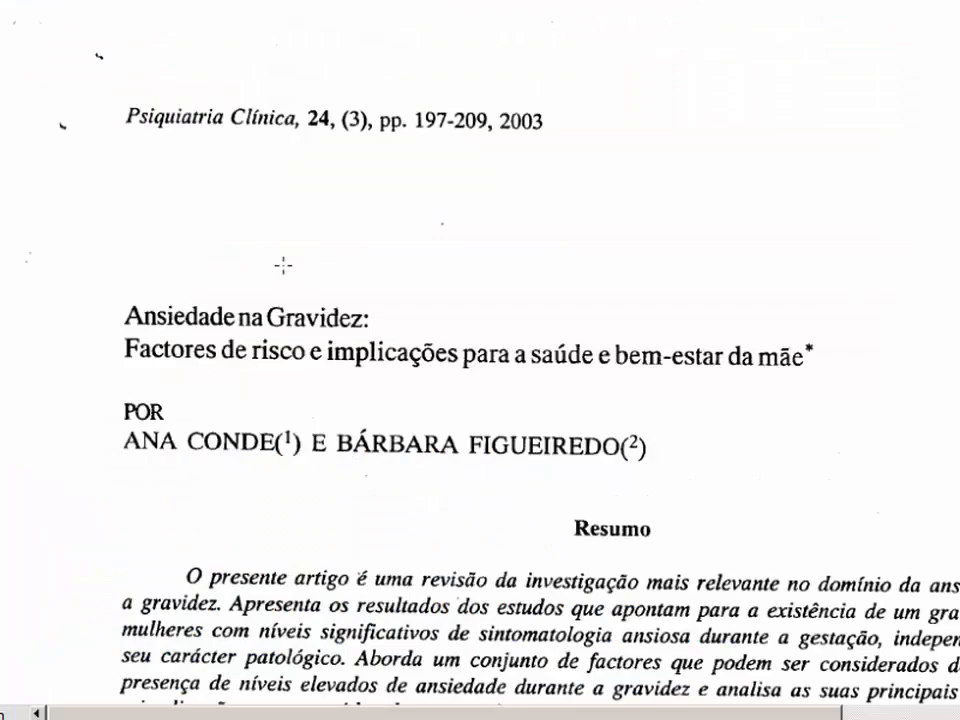
key("alt+Tab")
type("Psiquiatria Clínica")
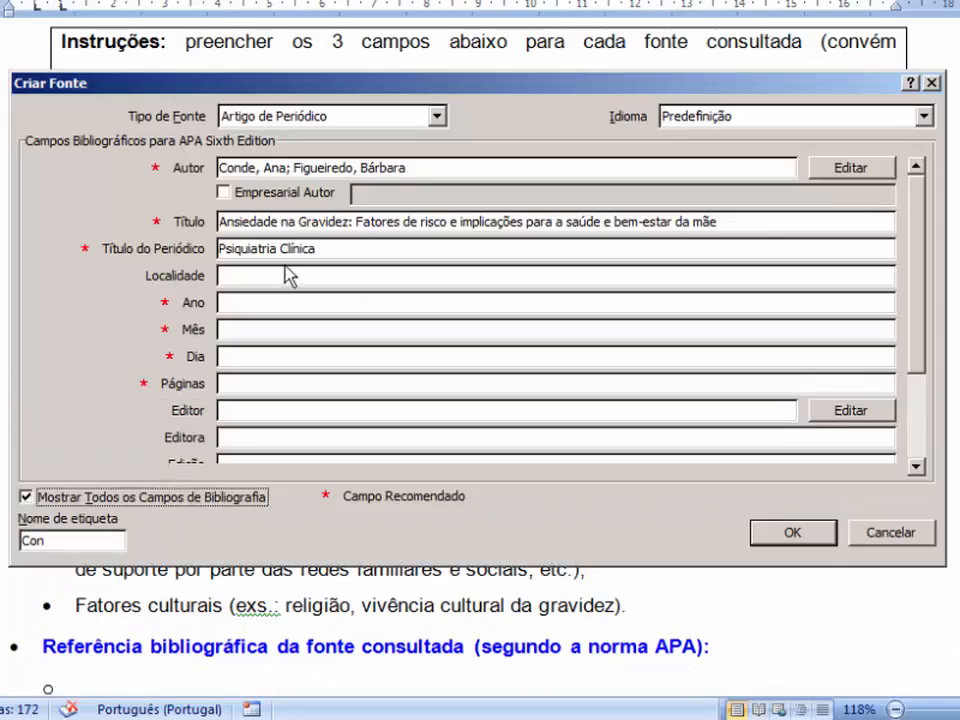
Look up the article's page range in the PDF and set the source's pages to 197-209
left_click(259, 275)
left_click(228, 303)
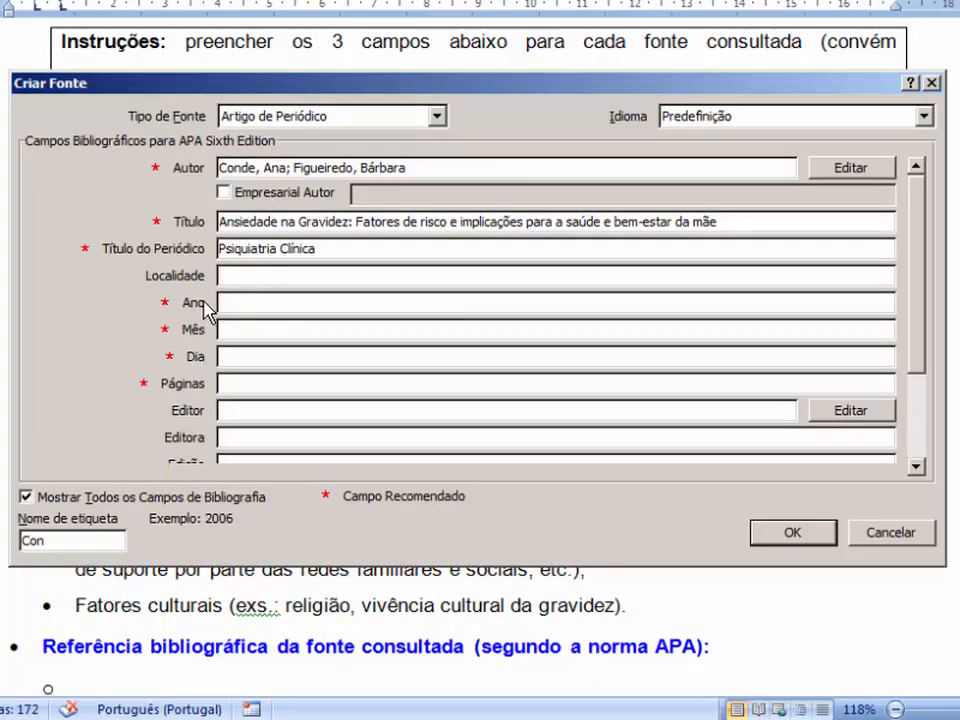
left_click(244, 383)
key("alt+Tab")
key("alt+Tab")
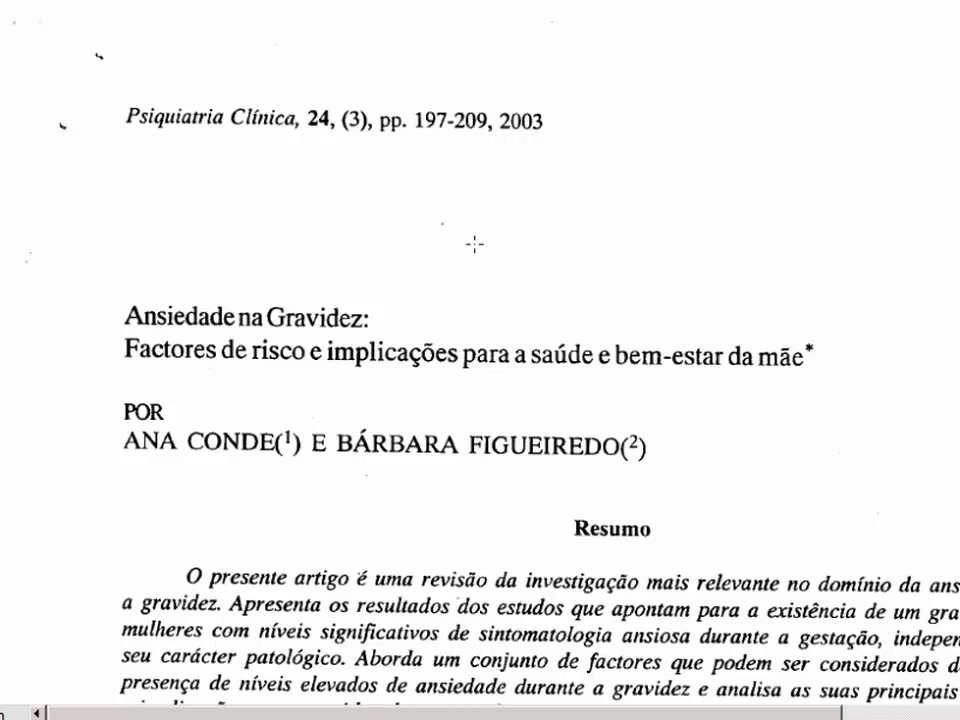
key("alt+Tab")
Look up the article's volume, issue and year in the PDF, enter 24, 3 and 2003 in the source, and save it
left_click(925, 345)
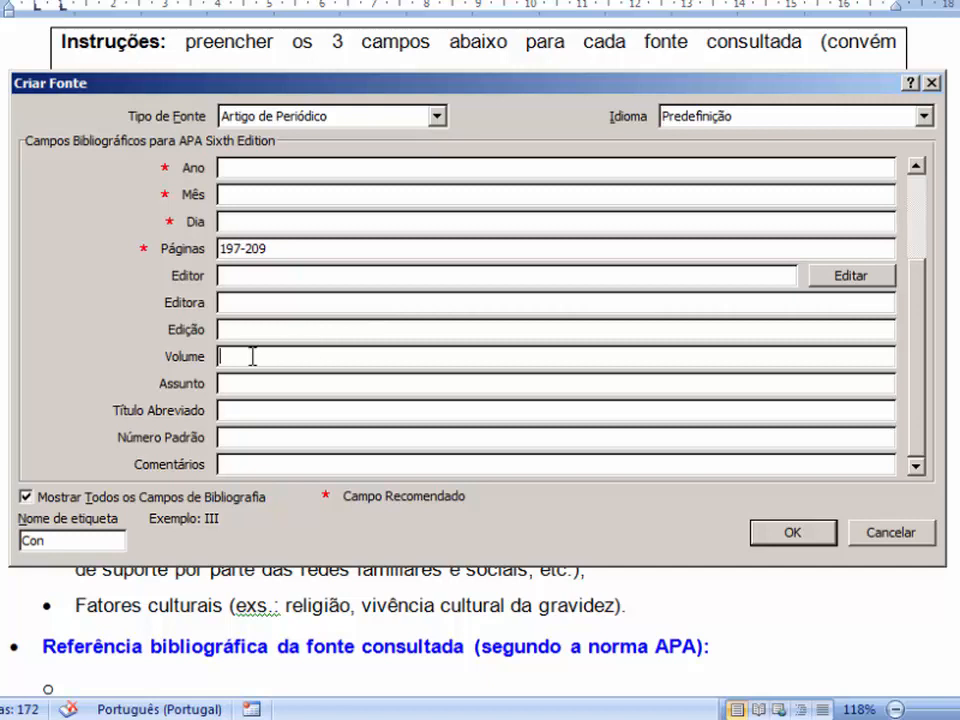
key("alt+Tab")
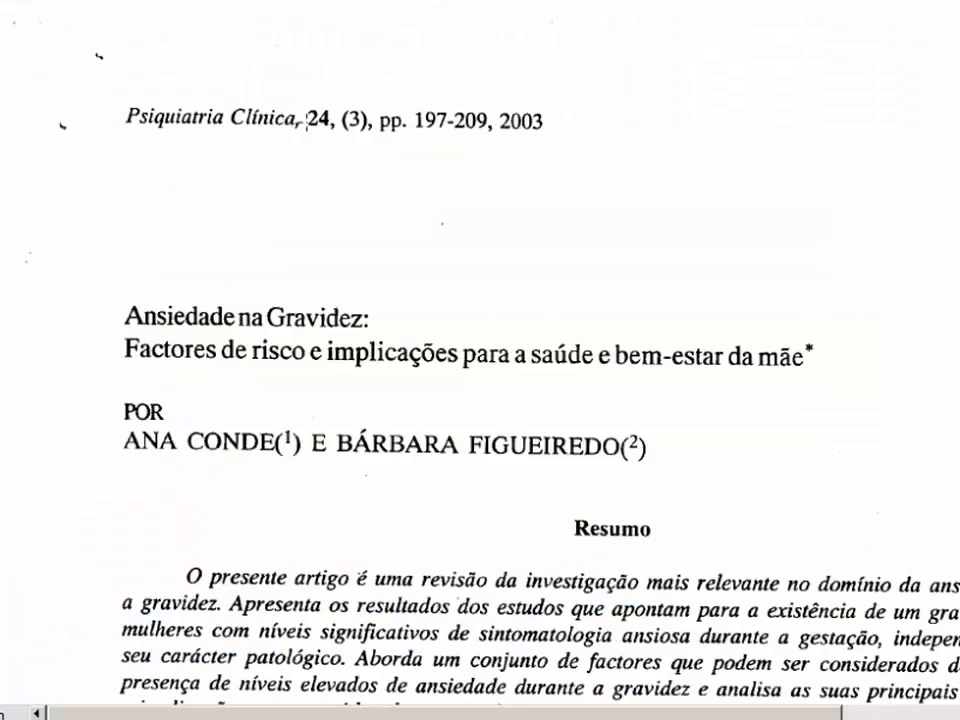
key("alt+Tab")
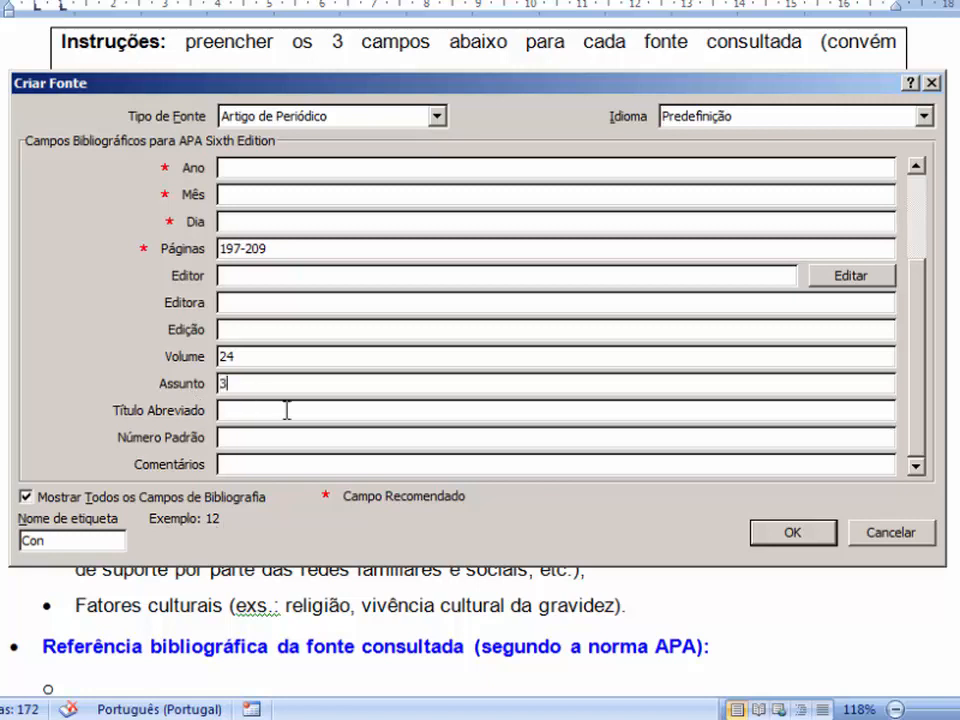
left_click(271, 167)
type("2003")
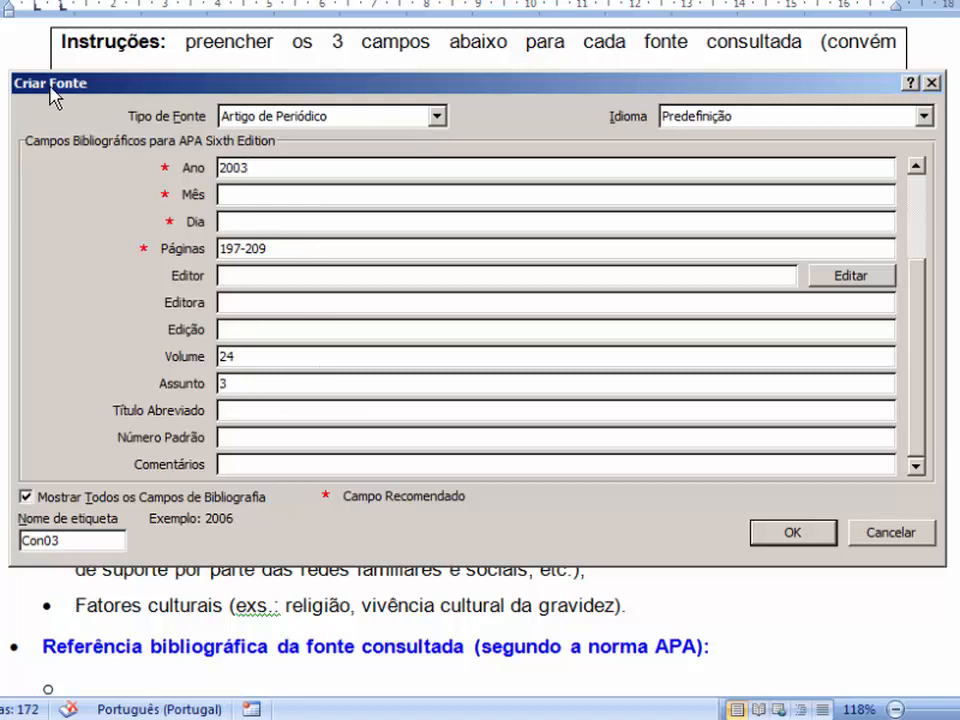
left_click(790, 533)
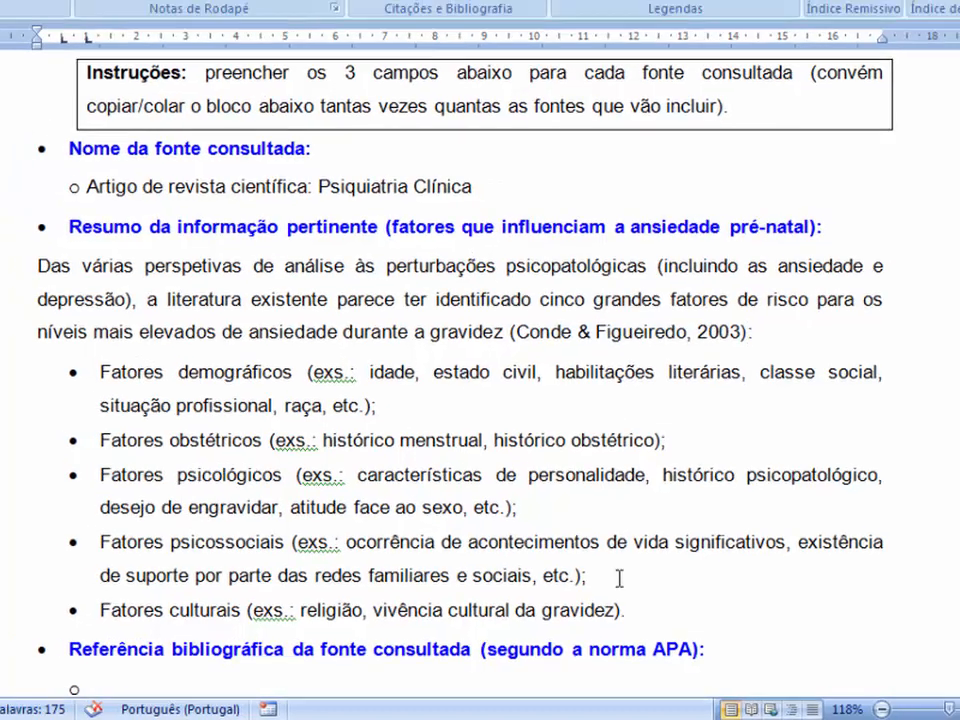
Look at the list of sources available for citation to check the entry for the new article
left_click(635, 606)
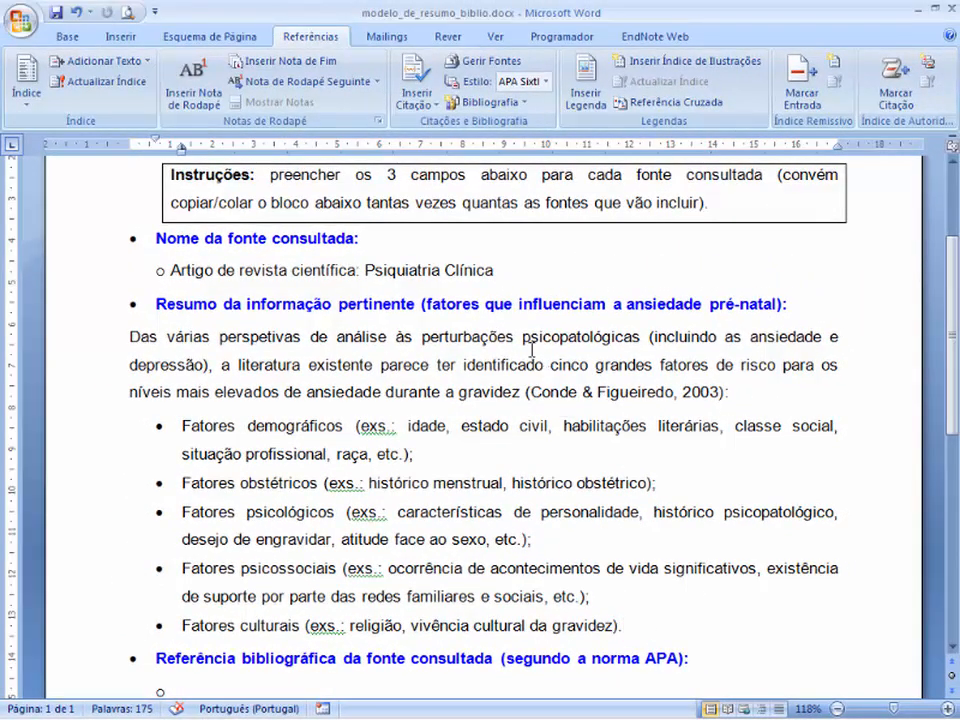
left_click(420, 100)
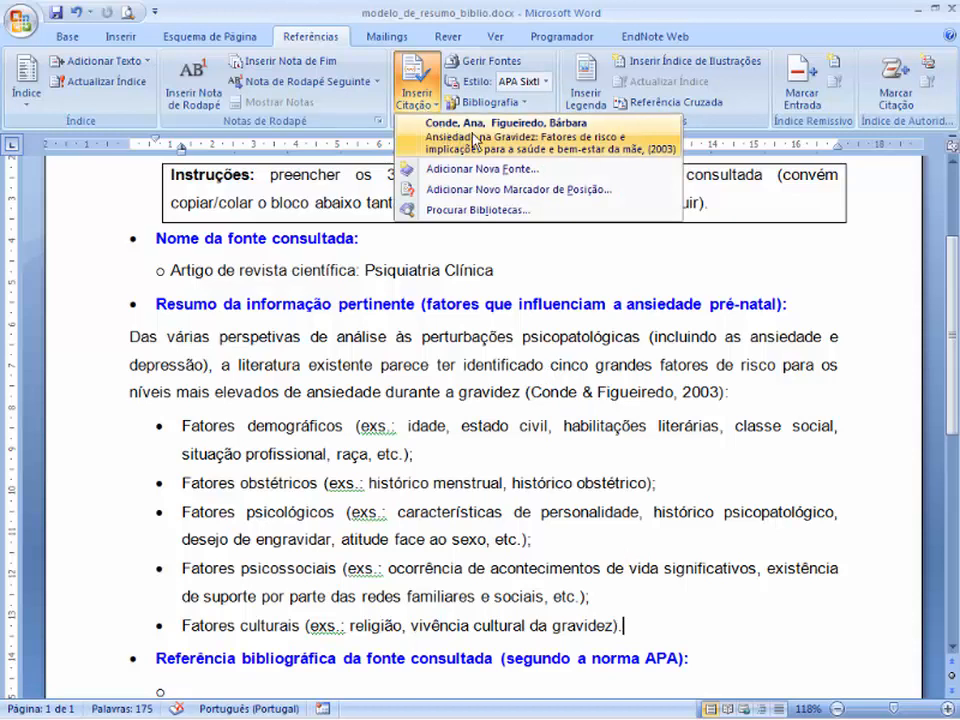
key("Escape")
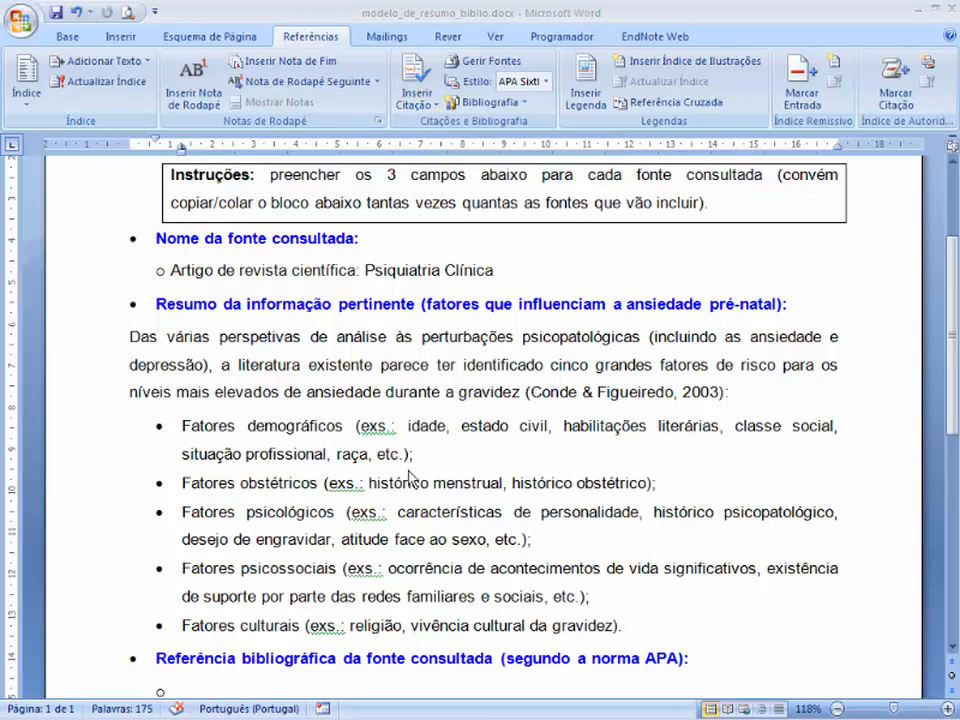
Remove the empty bullet and its indent beneath the "Referência bibliográfica da fonte consultada" heading
scroll(418, 460, "down", 2)
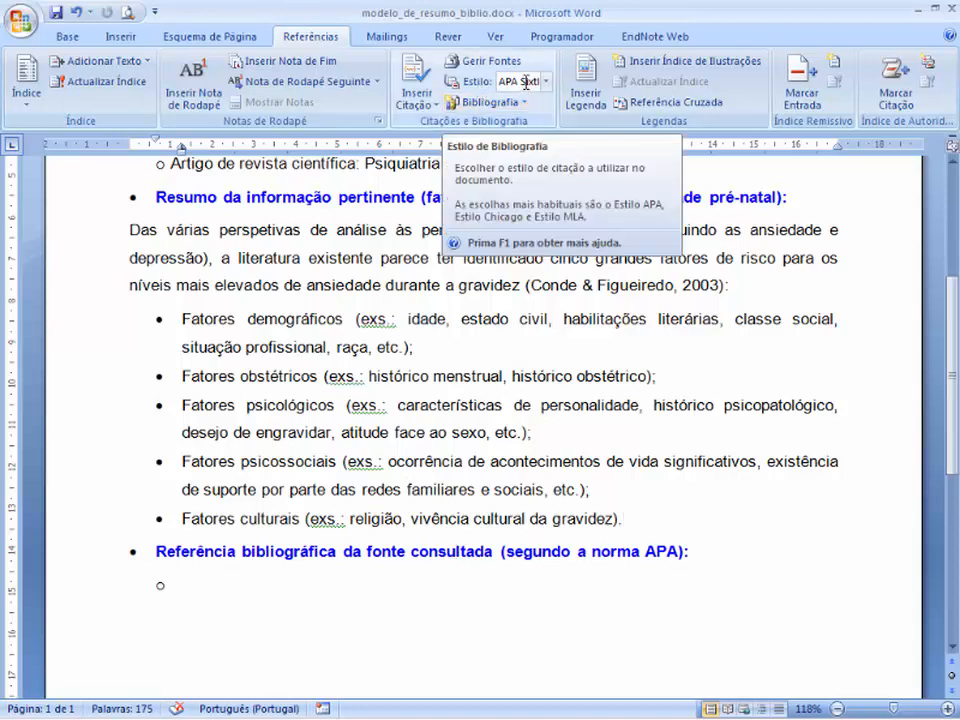
left_click(206, 587)
key("BackSpace")
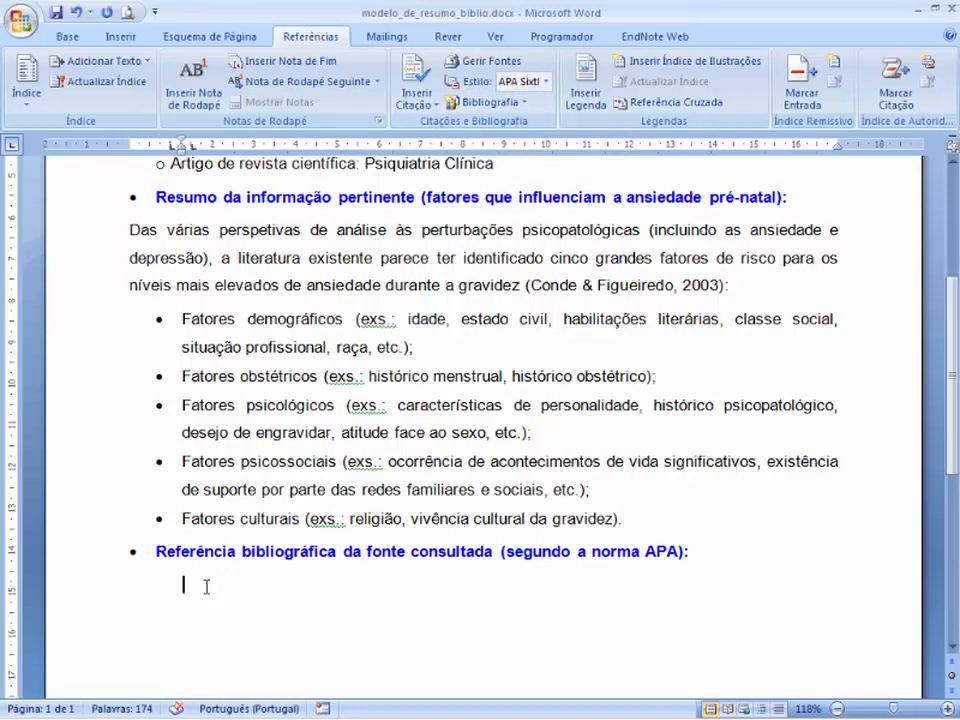
key("BackSpace")
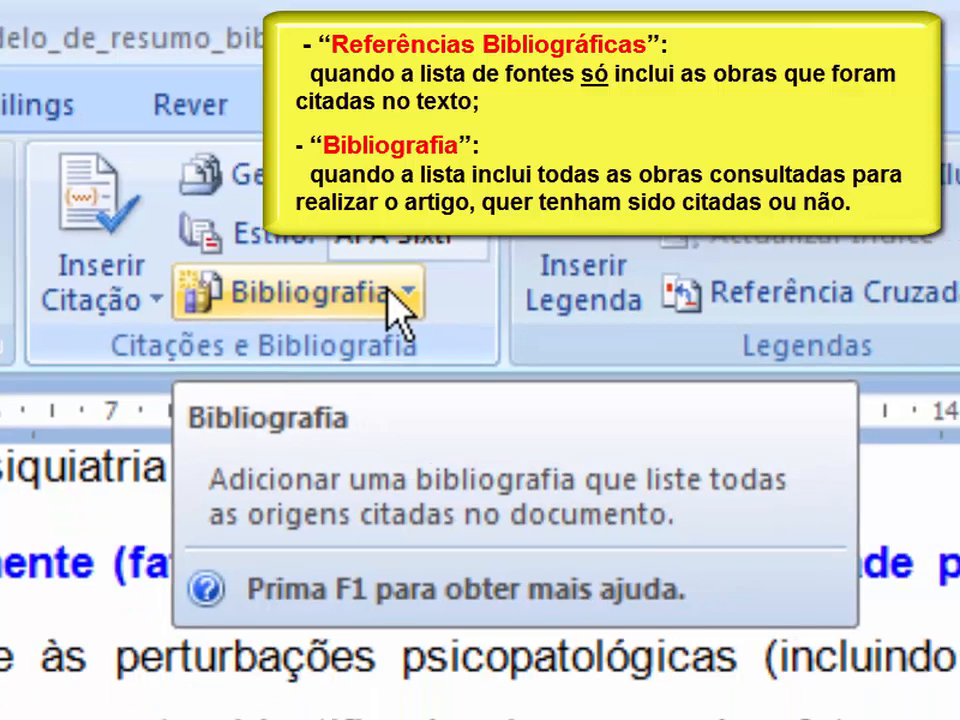
Try the built-in "Obras Citadas" bibliography beneath the APA reference heading and undo its insertion
left_click(436, 322)
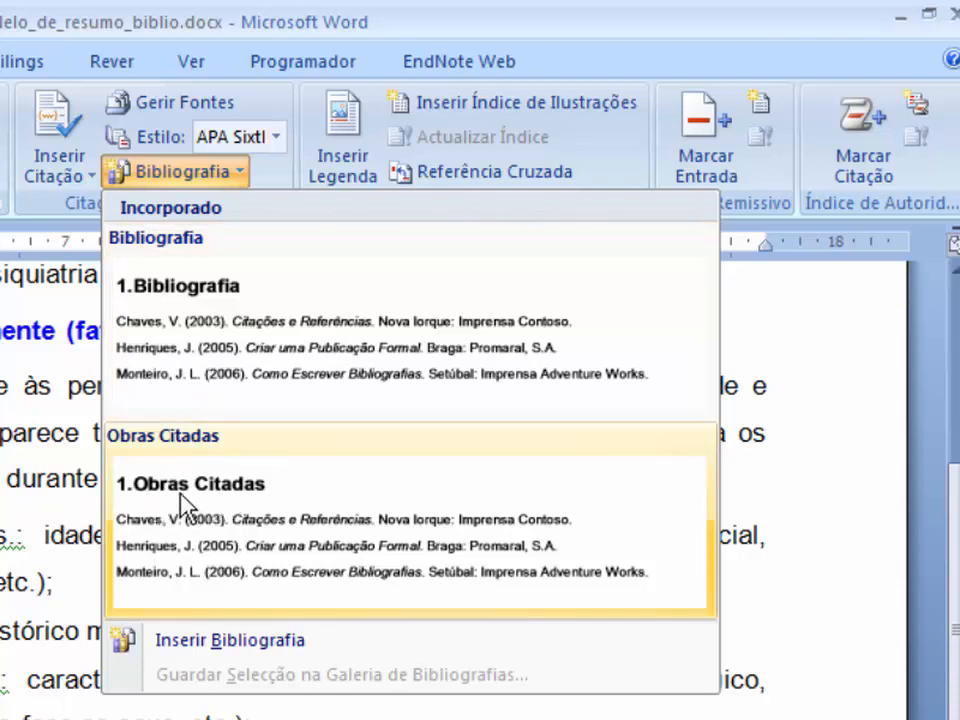
left_click(190, 522)
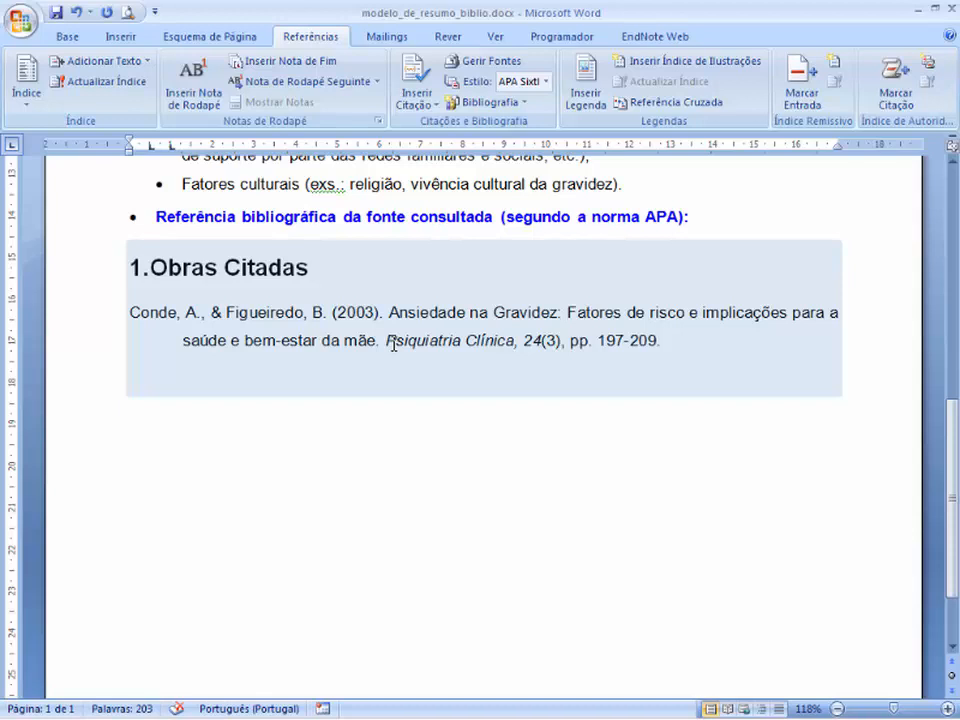
key("ctrl+z")
Insert a plain bibliography without its own title beneath the "Referência bibliográfica da fonte consultada" heading
left_click(505, 104)
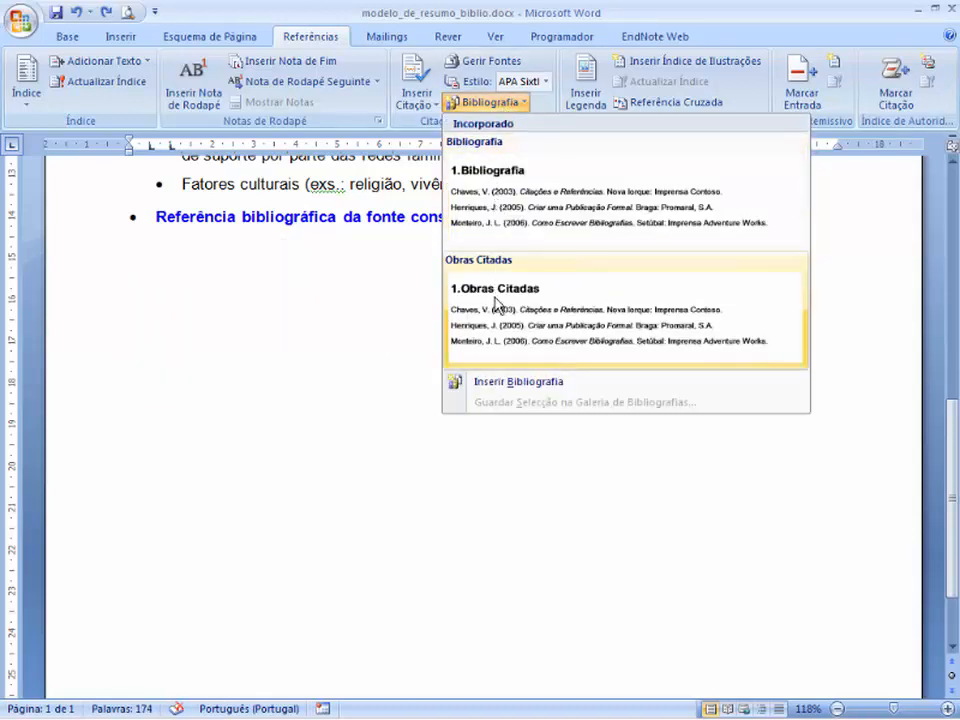
left_click(512, 388)
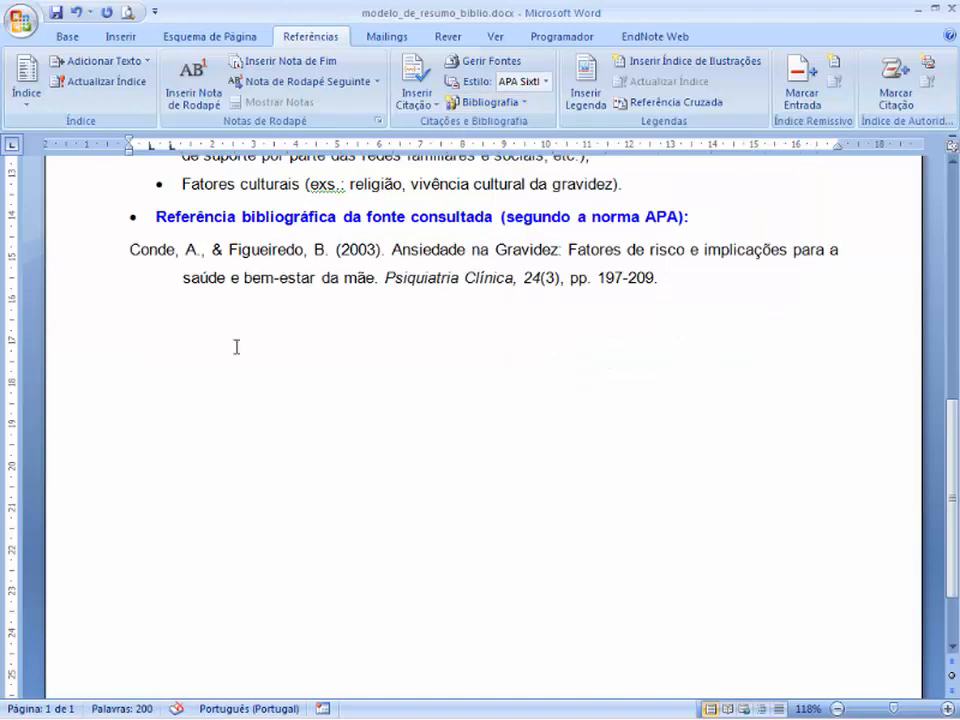
scroll(246, 349, "up", 5)
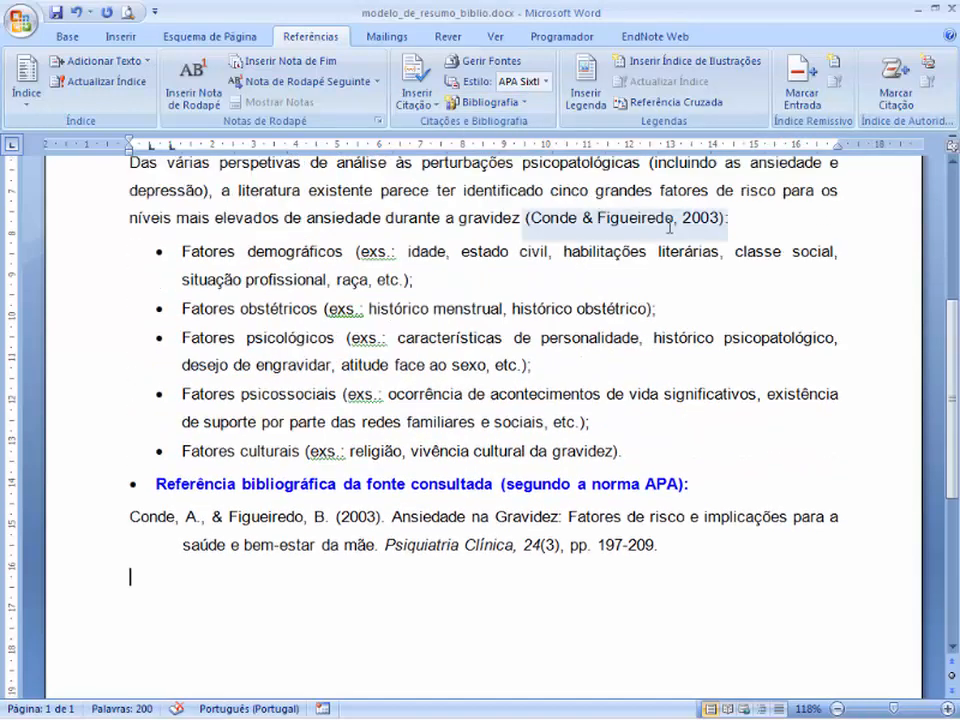
left_click(130, 516)
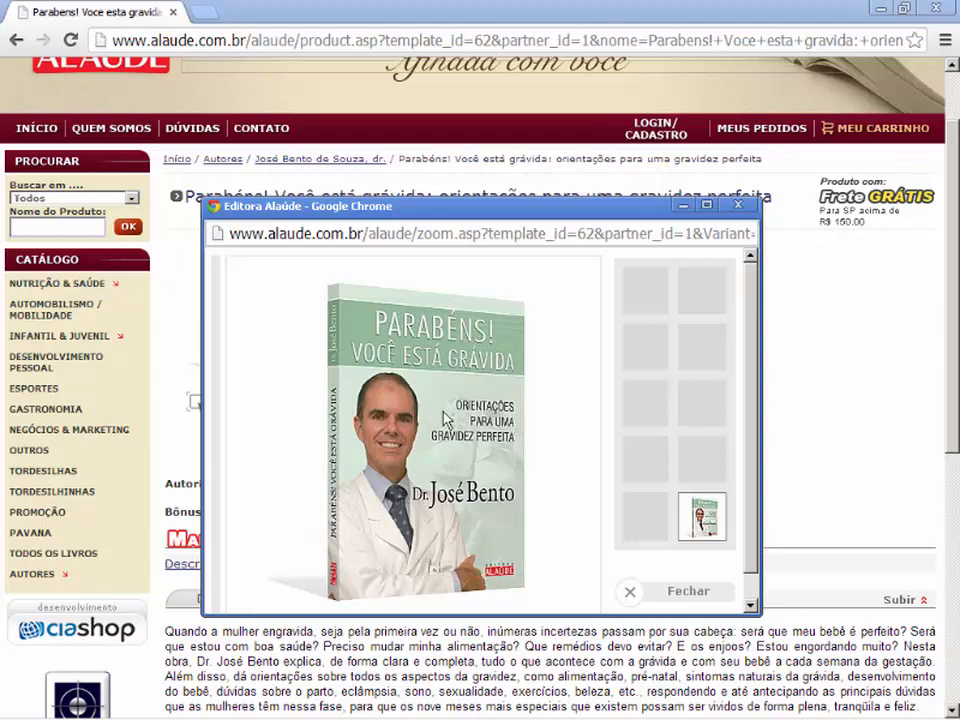
Switch back to Word and insert a citation placeholder named MarcadorPosição1 after "durante a gravidez" in the book summary
key("alt+Tab")
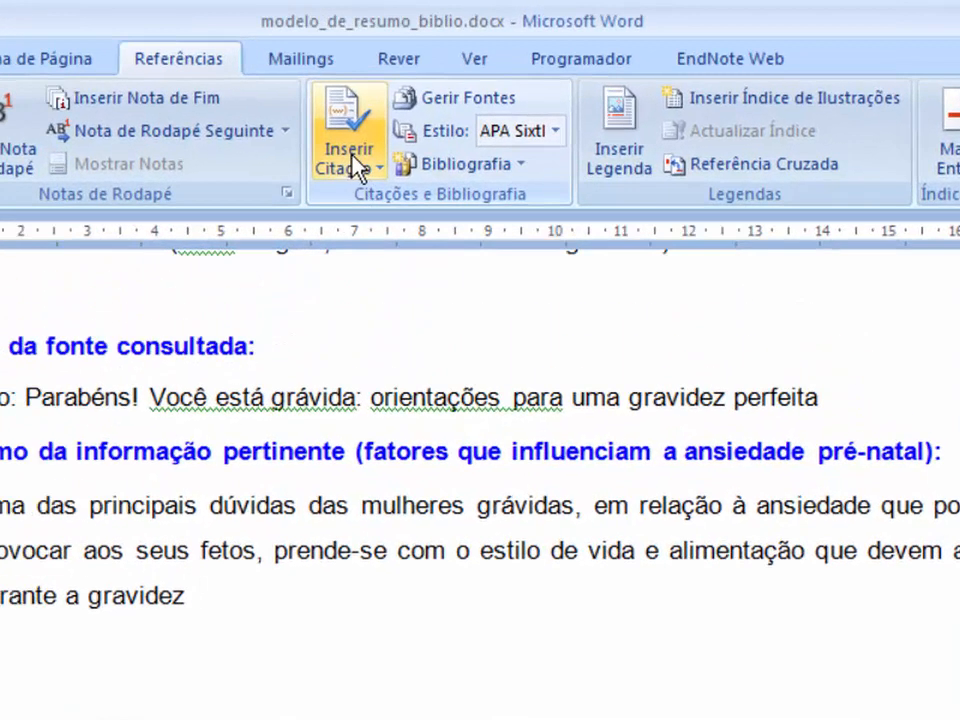
left_click(416, 96)
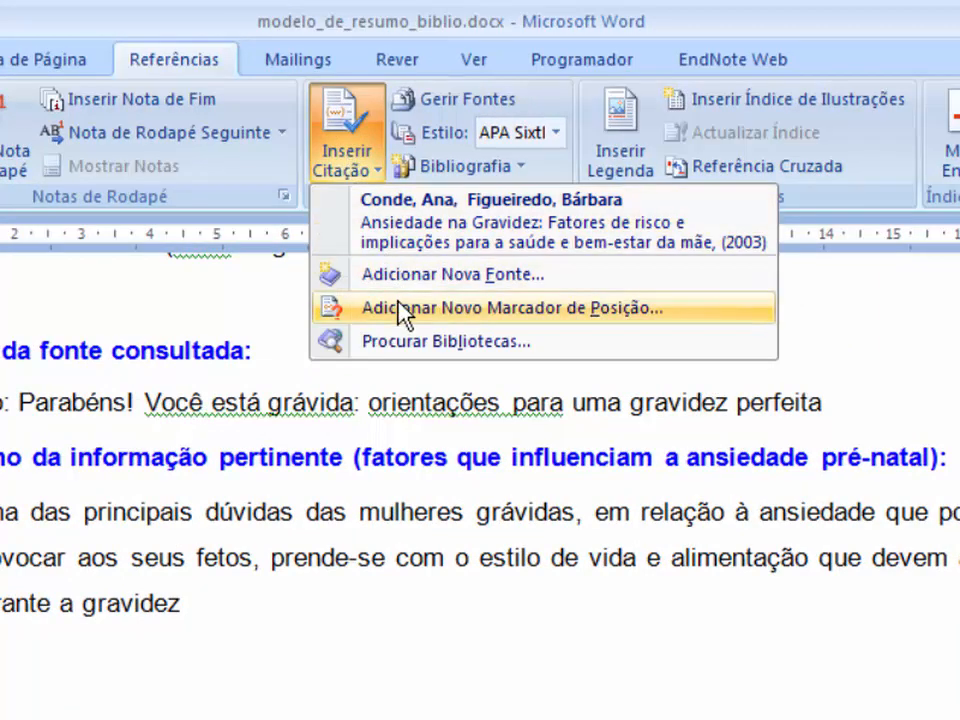
left_click(580, 321)
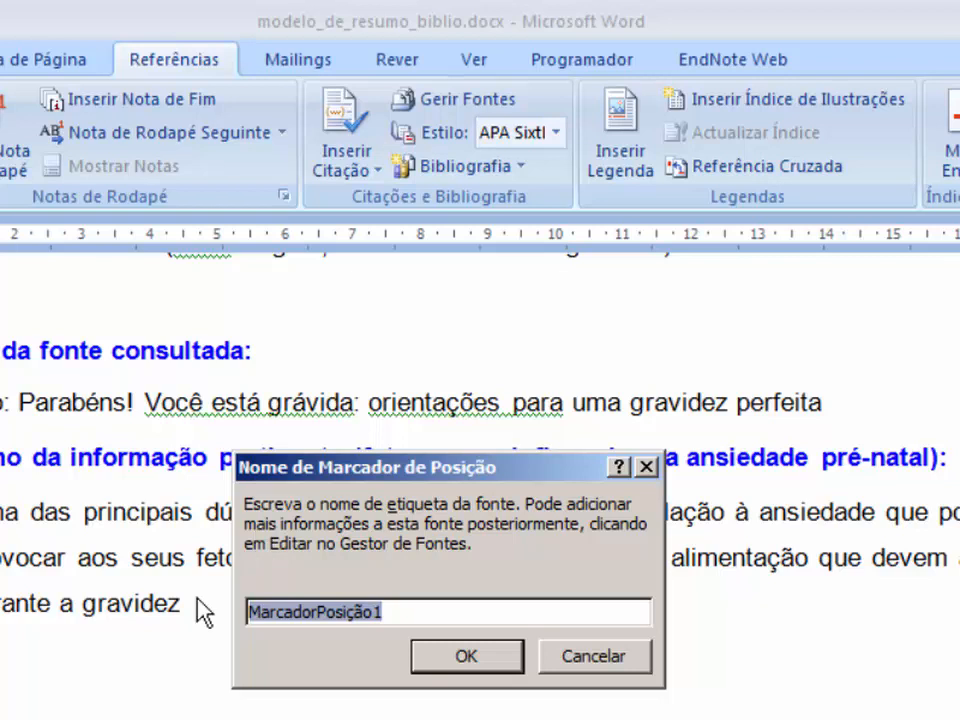
left_click(311, 612)
left_click(366, 612)
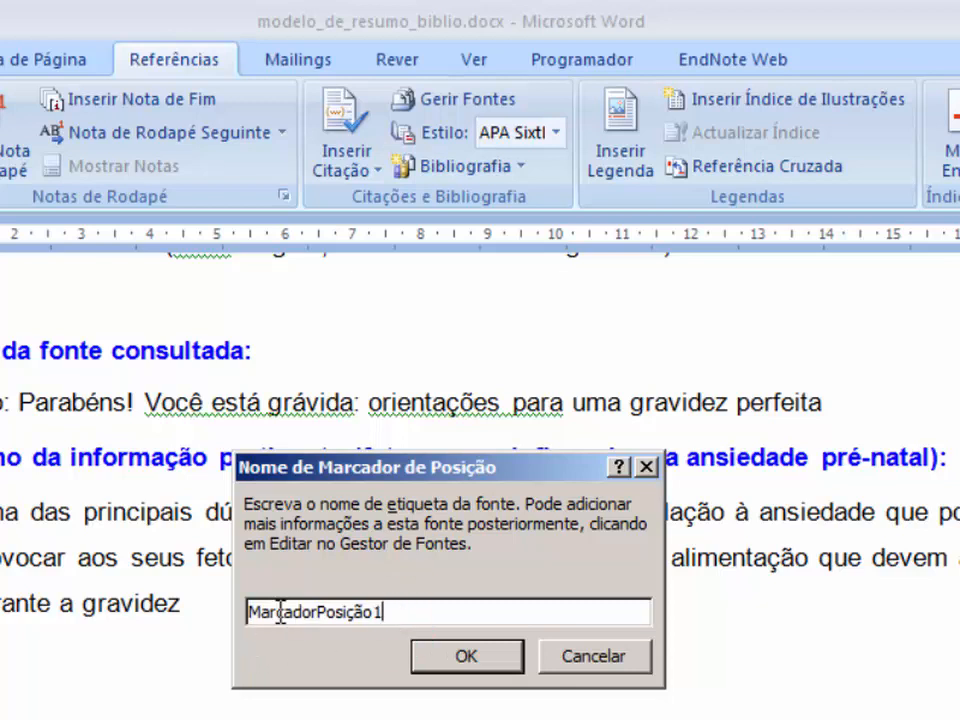
left_click(472, 658)
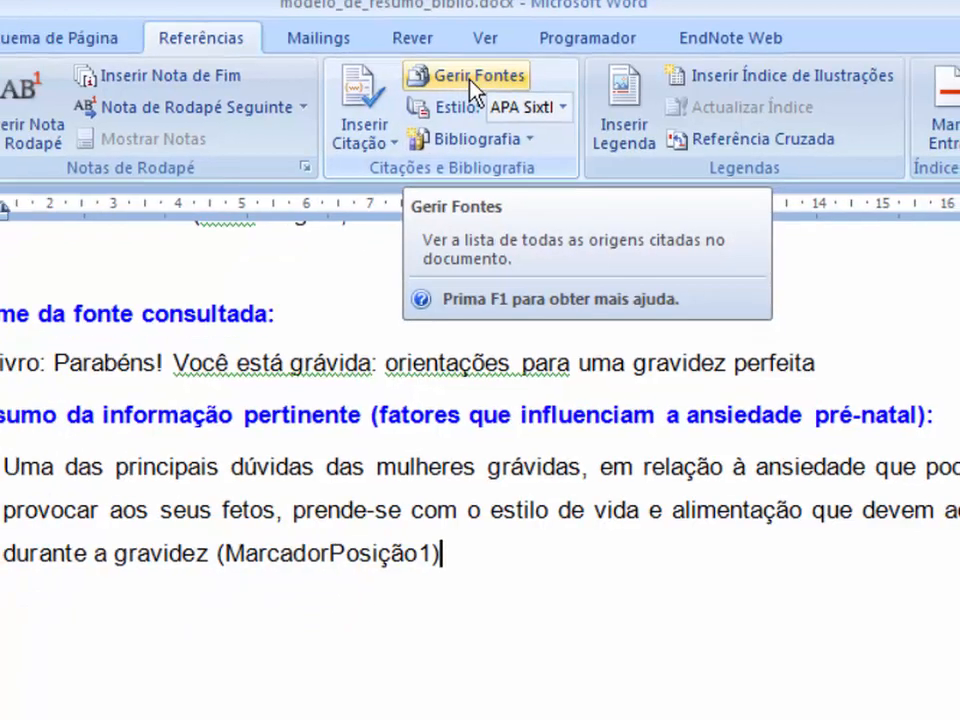
Edit the MarcadorPosição1 source in the source manager, showing all bibliography fields and setting the source type to Livro
left_click(473, 80)
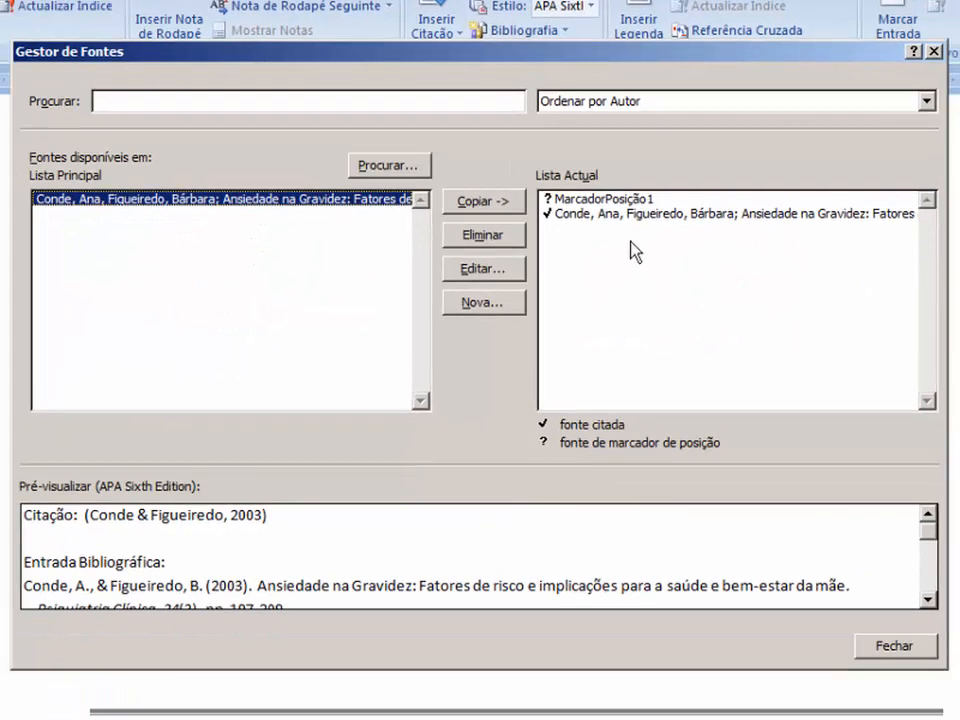
left_click(628, 215)
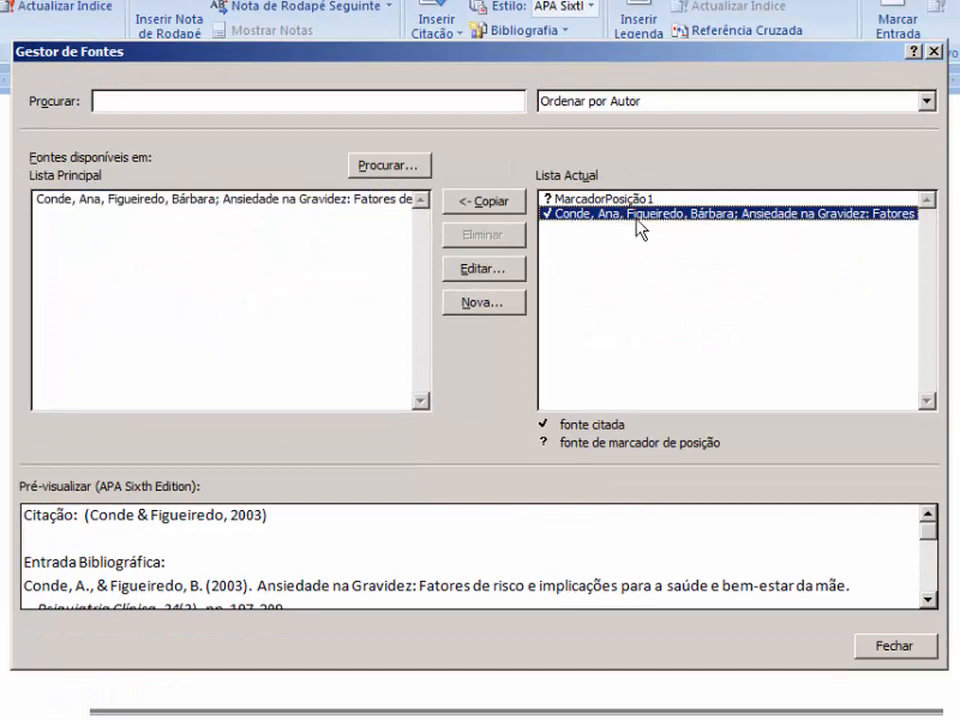
left_click(577, 199)
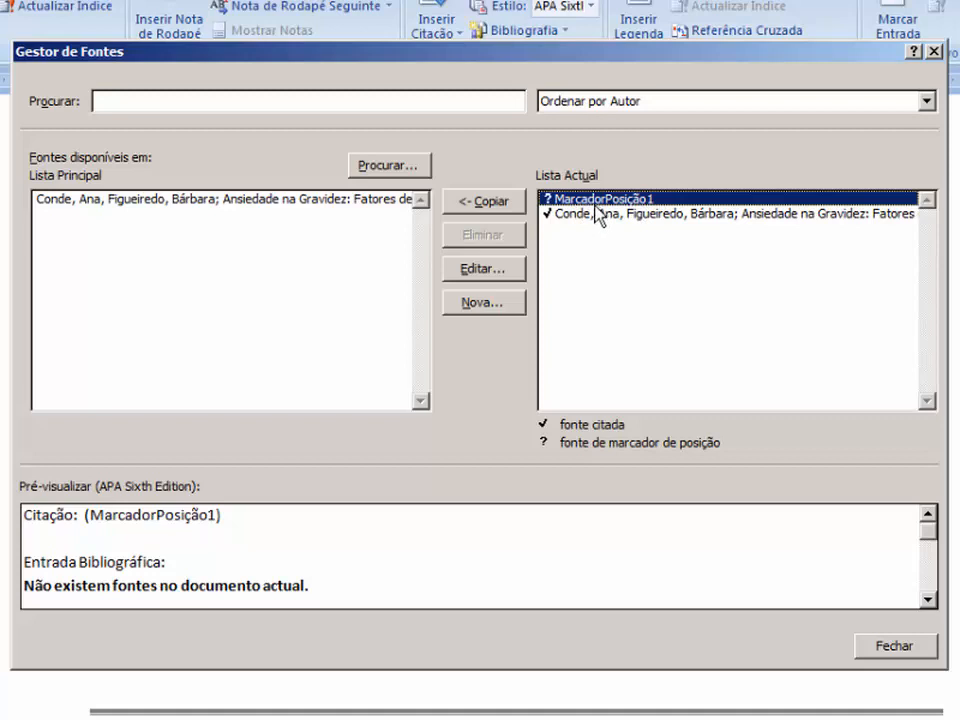
left_click(490, 270)
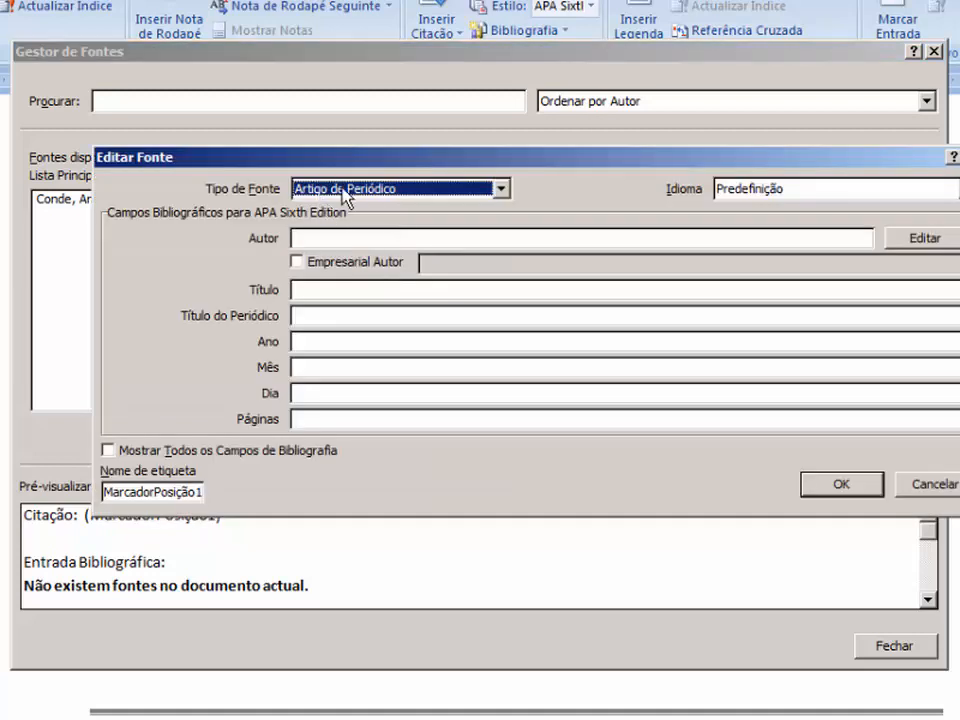
key("alt+t")
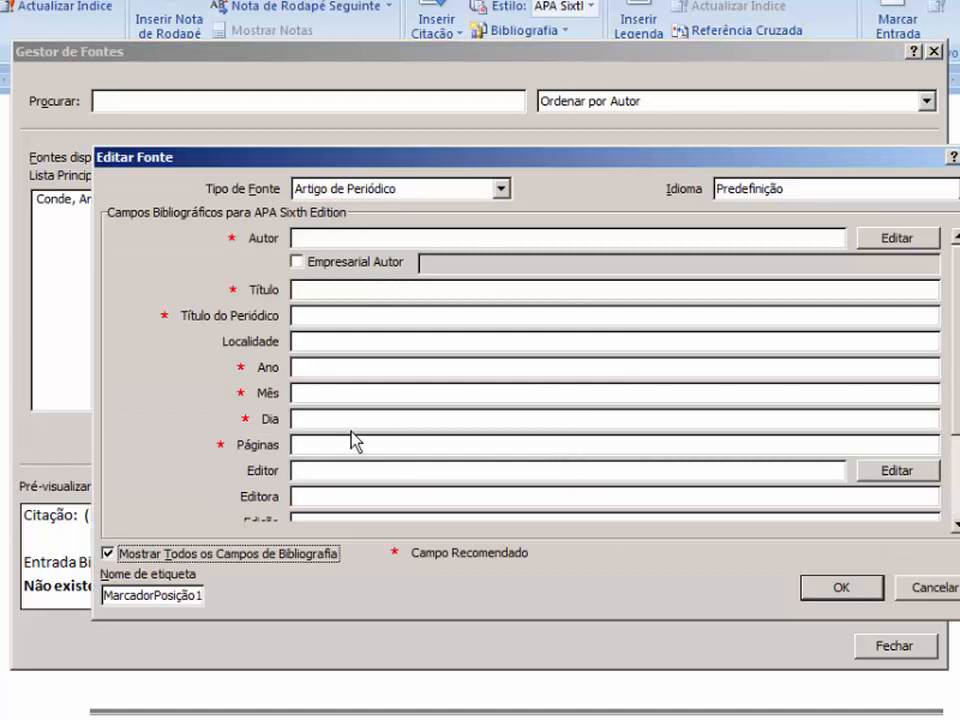
left_click(342, 190)
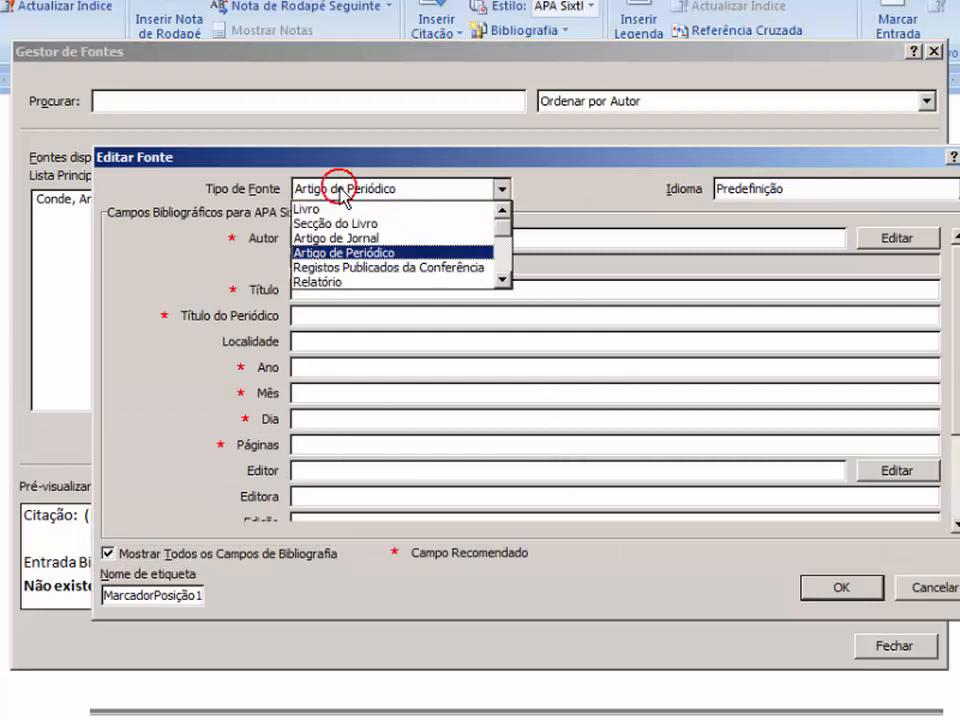
left_click(311, 208)
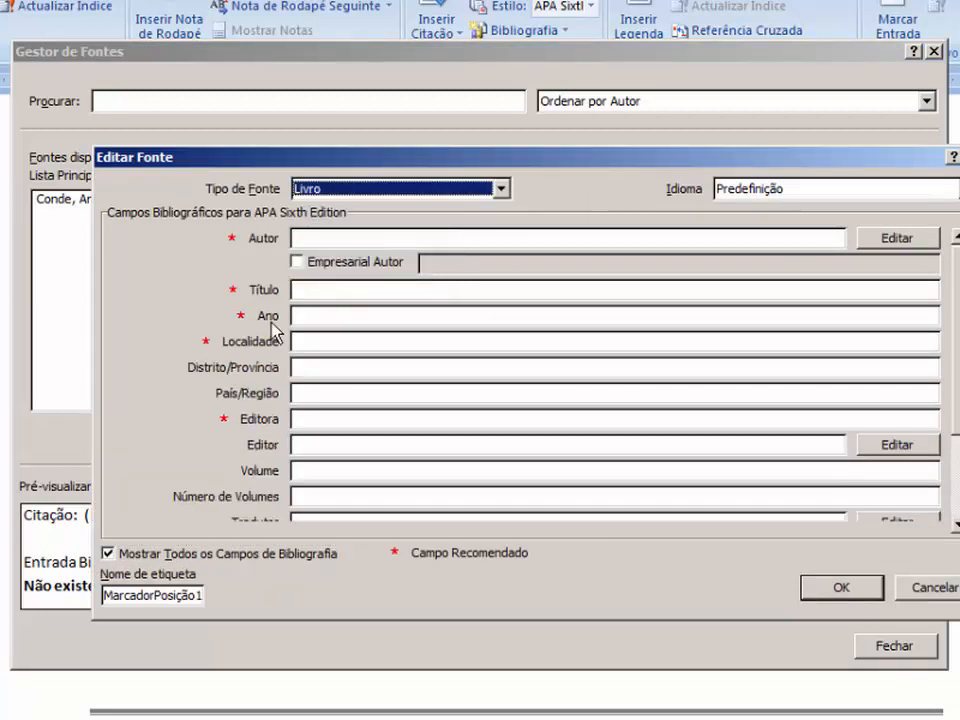
Enter the source's author, title "Parabéns! Você está grávida: orientações para uma gravidez perfeita", year 2009, city São Paulo and publisher Editora Alaúde, and save
left_click(310, 238)
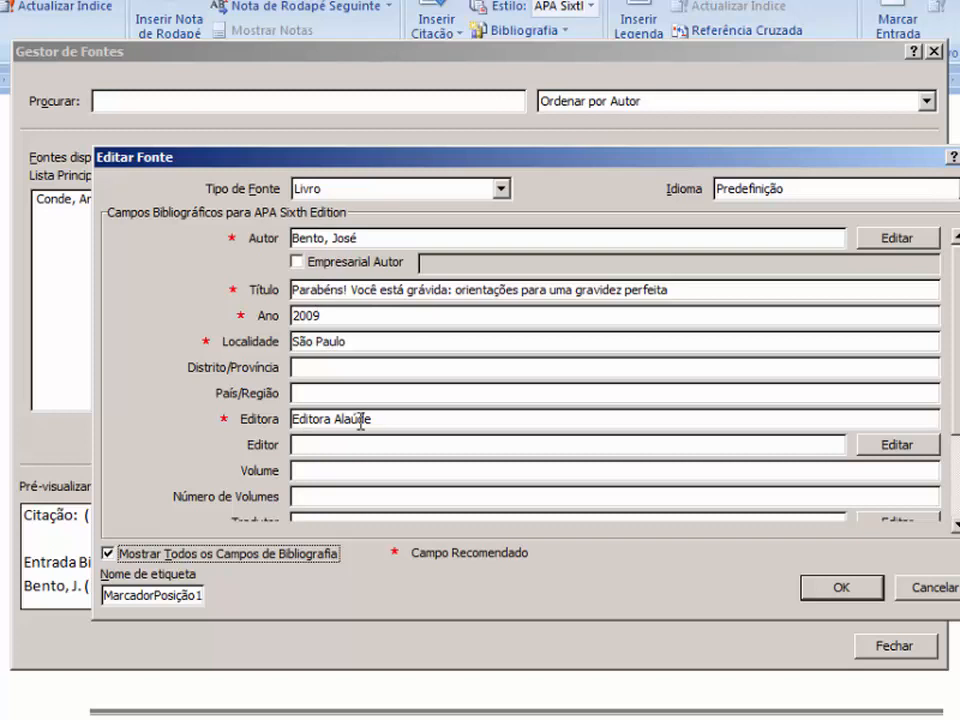
left_click(833, 590)
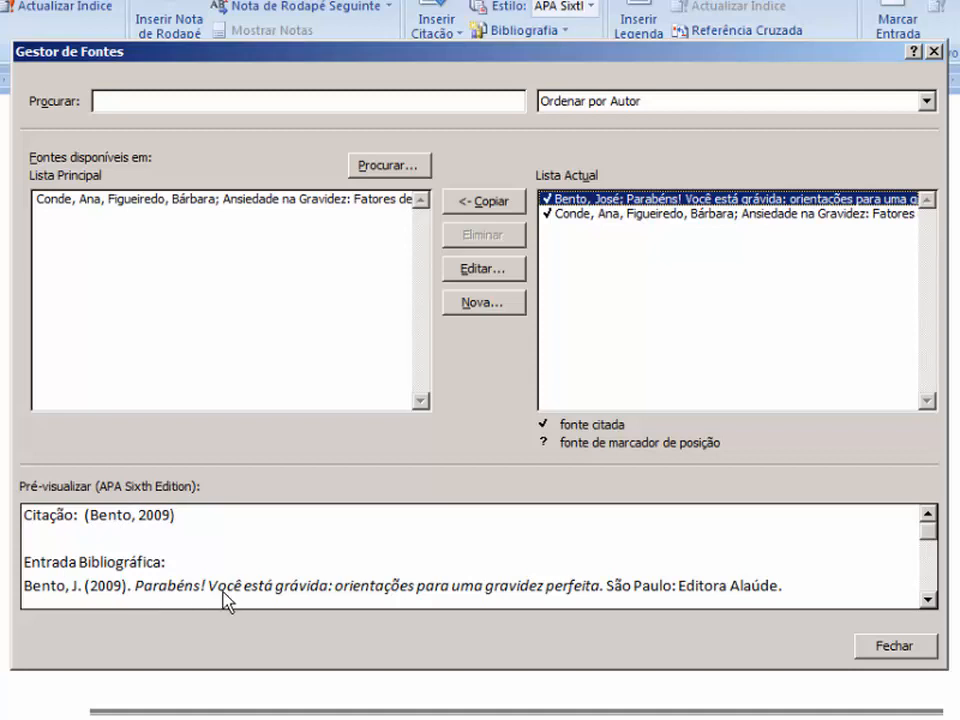
left_click(893, 646)
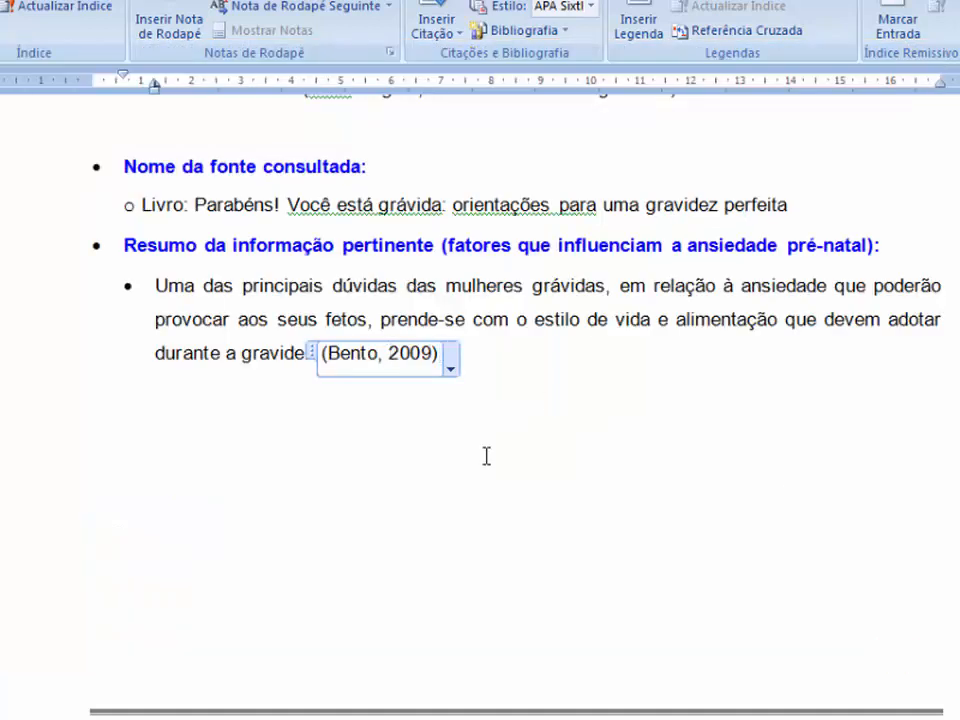
Update the bibliography field beneath the "Referências bibliográficas das fontes consultadas" heading to include the book
scroll(437, 462, "down", 6)
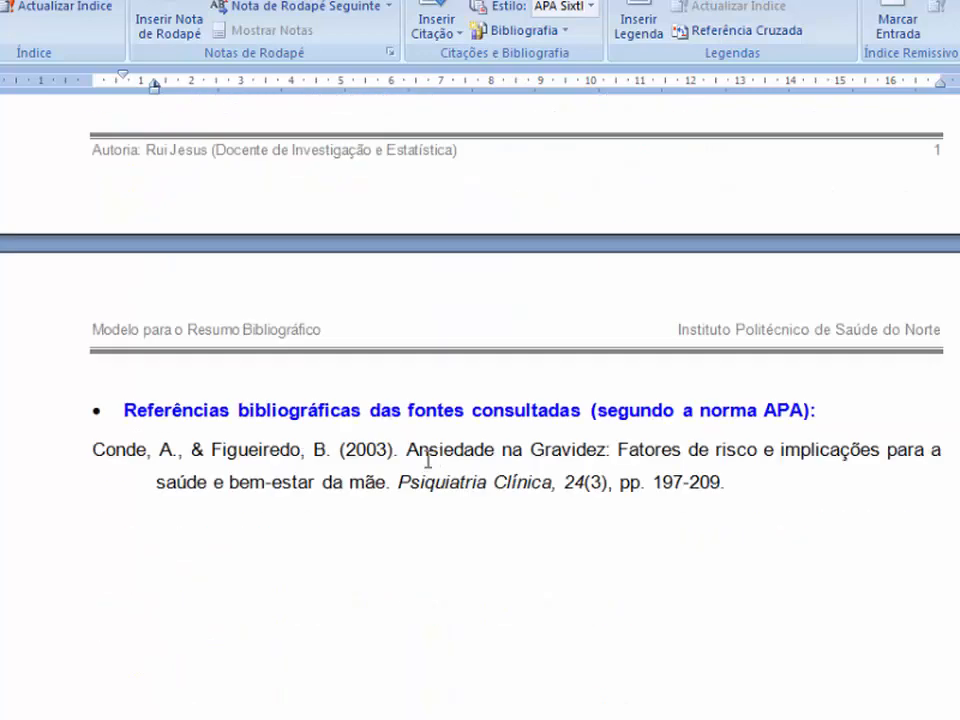
left_click(253, 446)
right_click(121, 454)
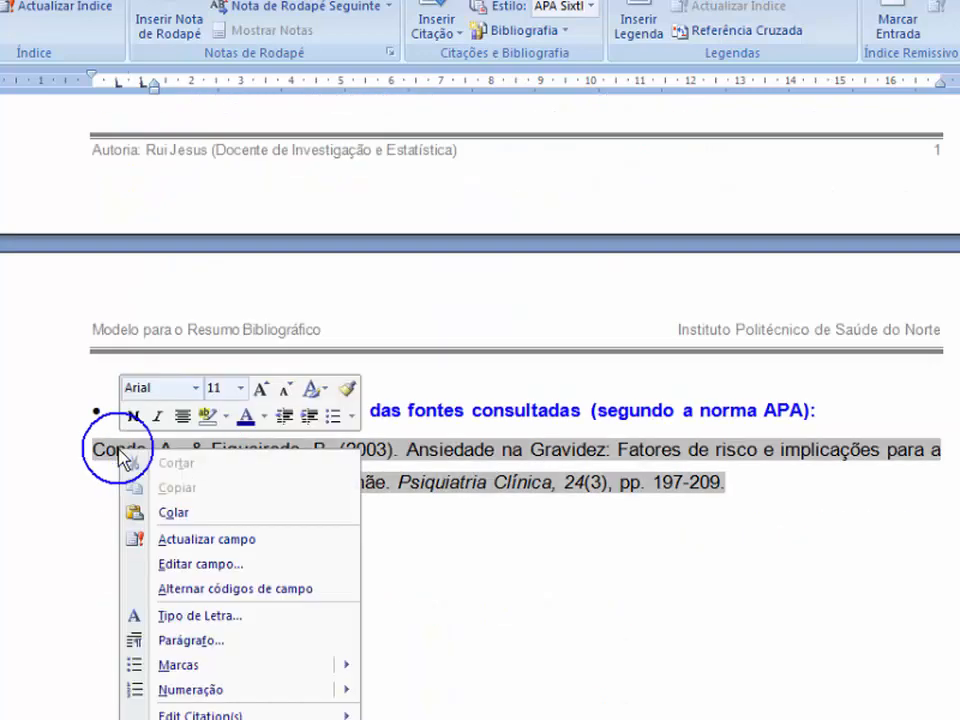
left_click(184, 540)
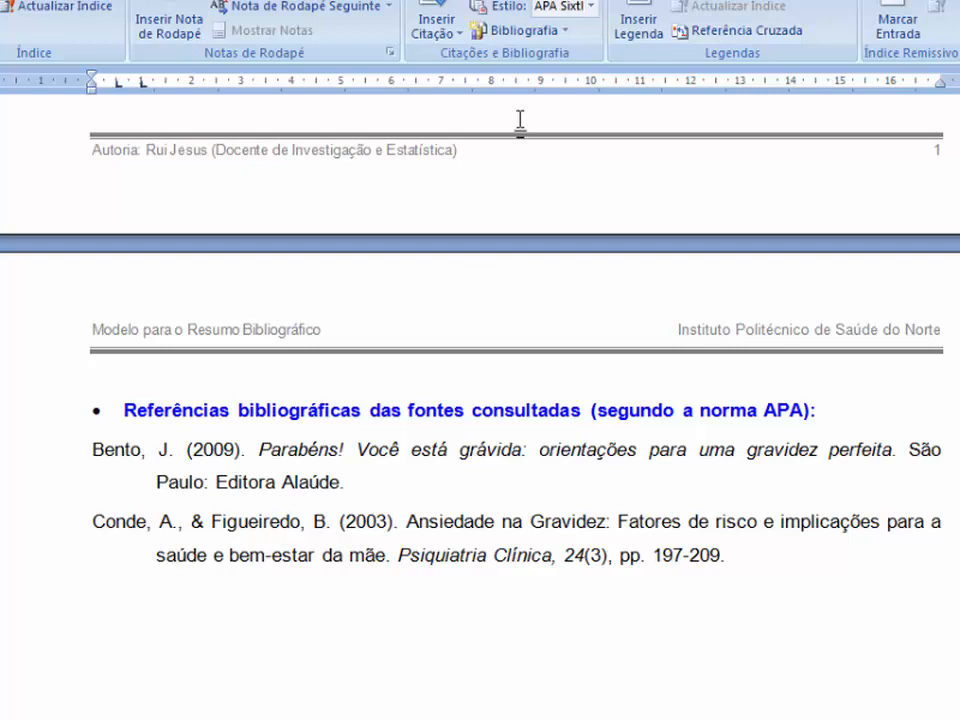
left_click(561, 32)
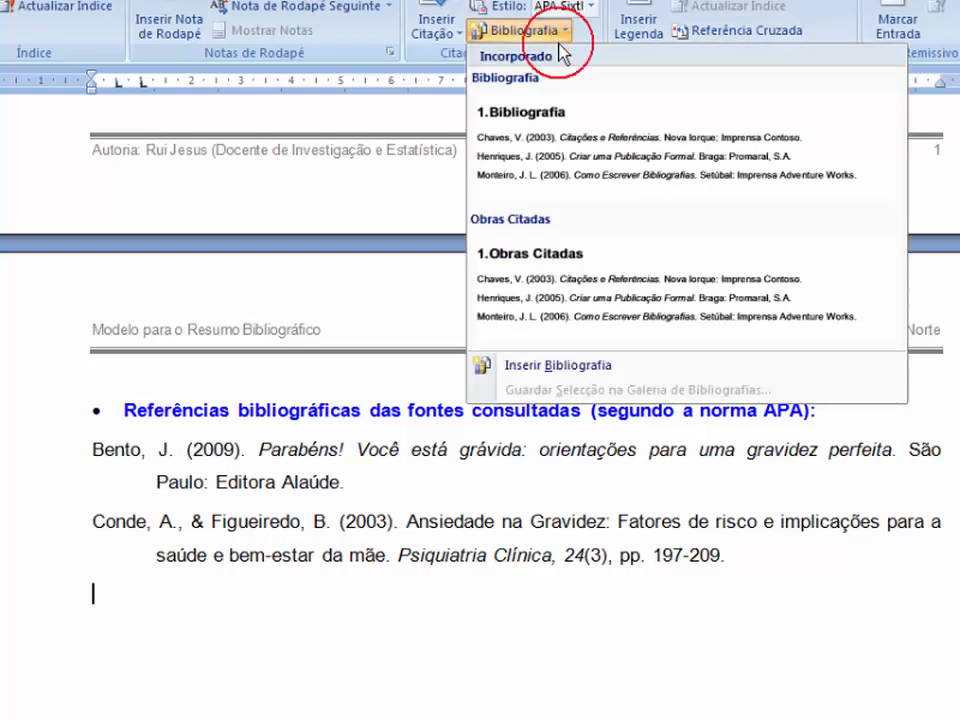
left_click(355, 494)
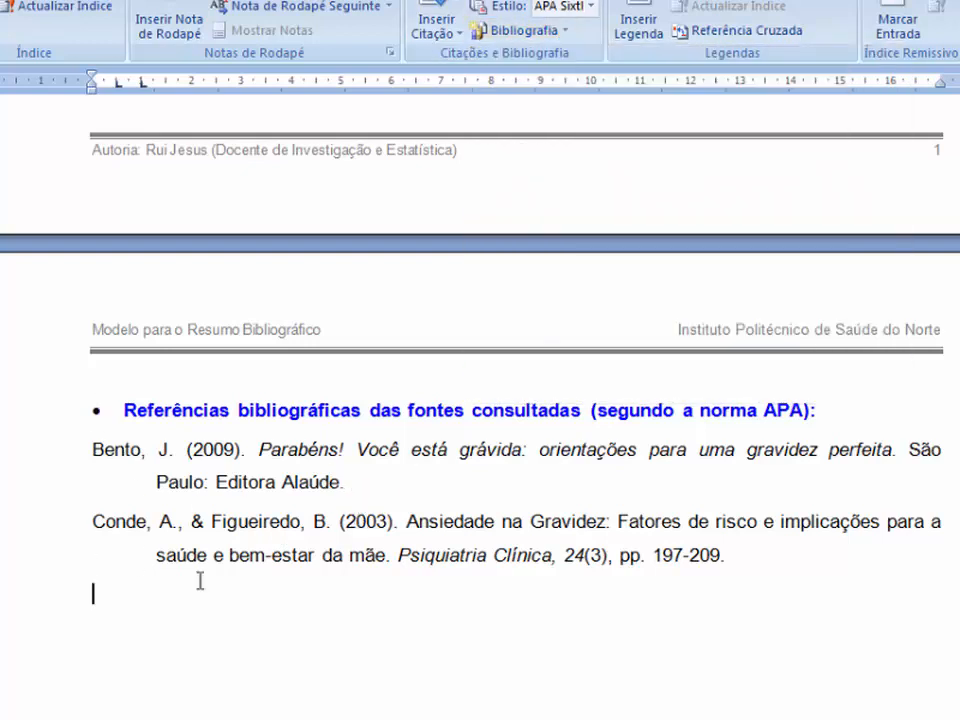